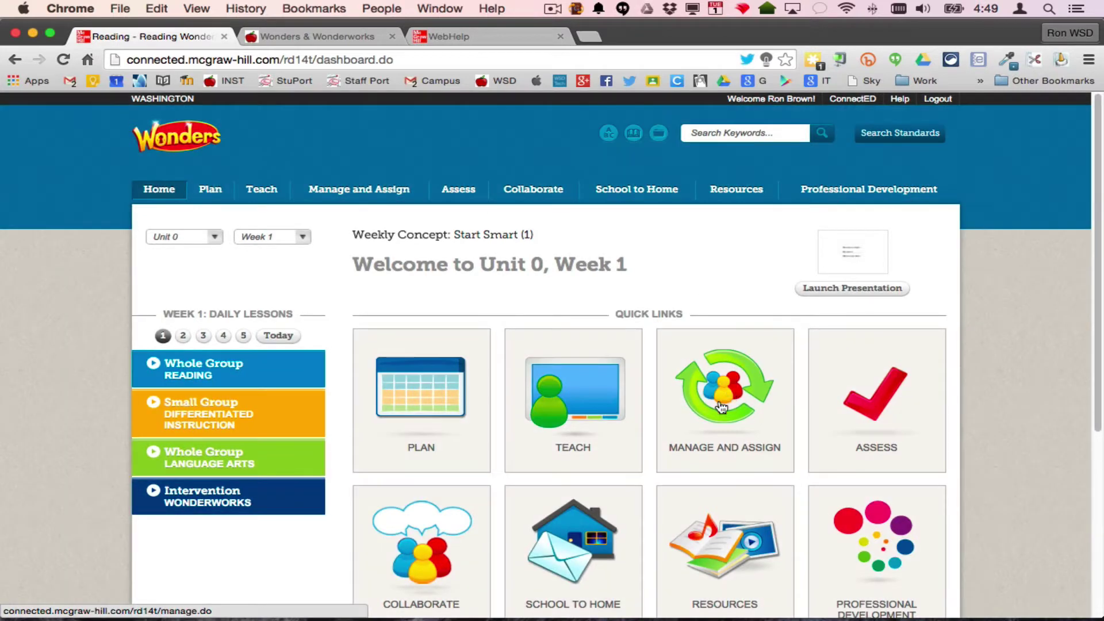
Enable simplified login for the Grade 1 class, pick the soccer ball icon, and save
click(727, 395)
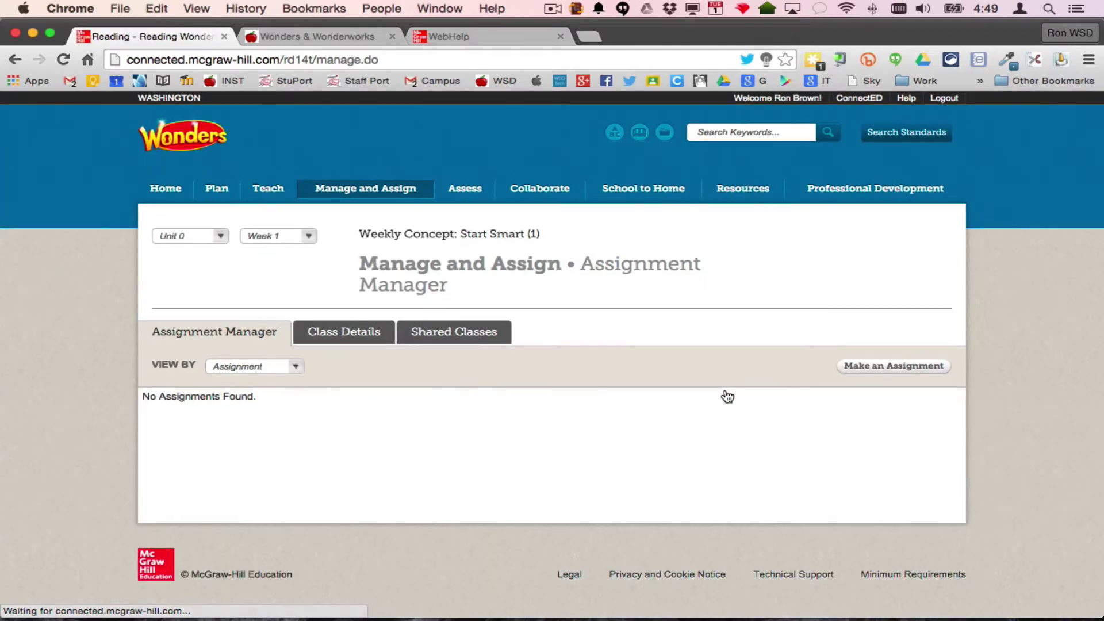
click(338, 336)
scroll(357, 362, down, 2)
scroll(358, 371, down, 1)
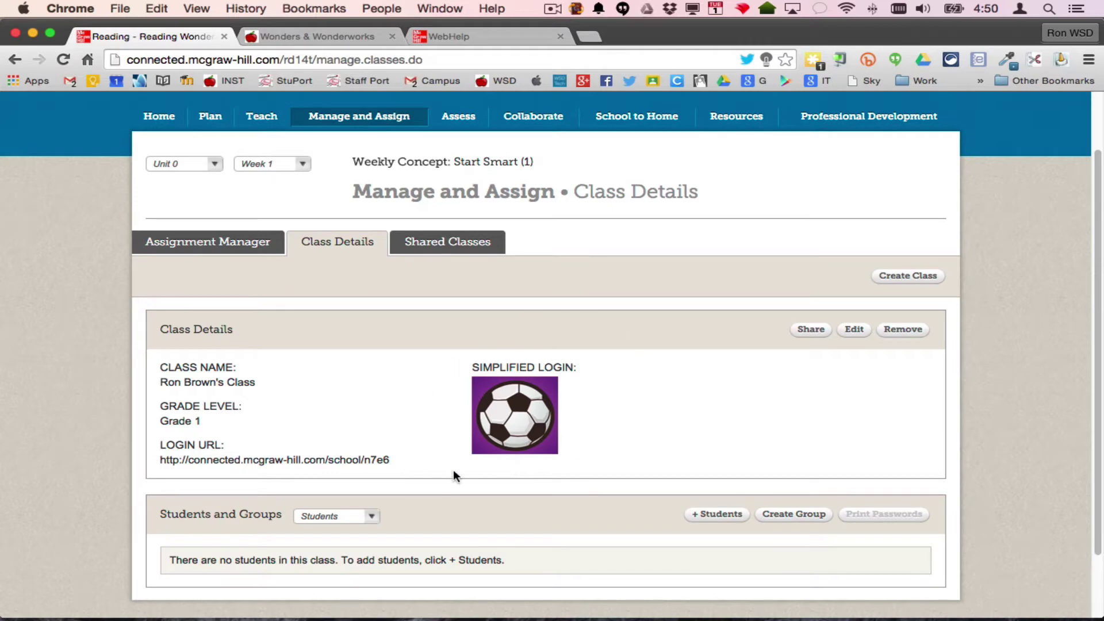
click(855, 329)
click(384, 337)
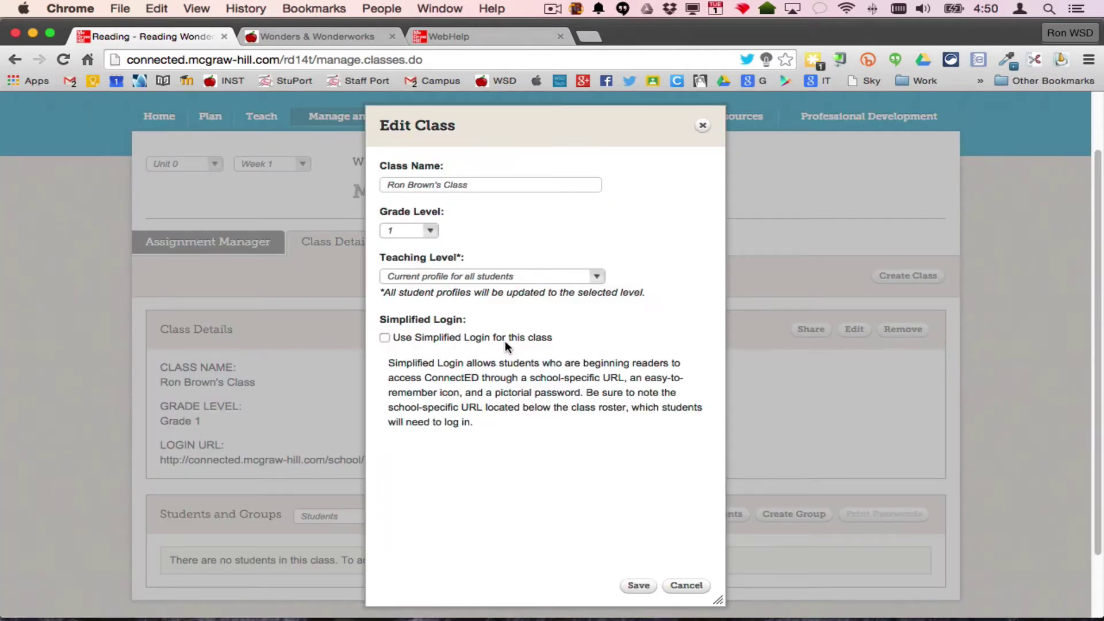
click(384, 337)
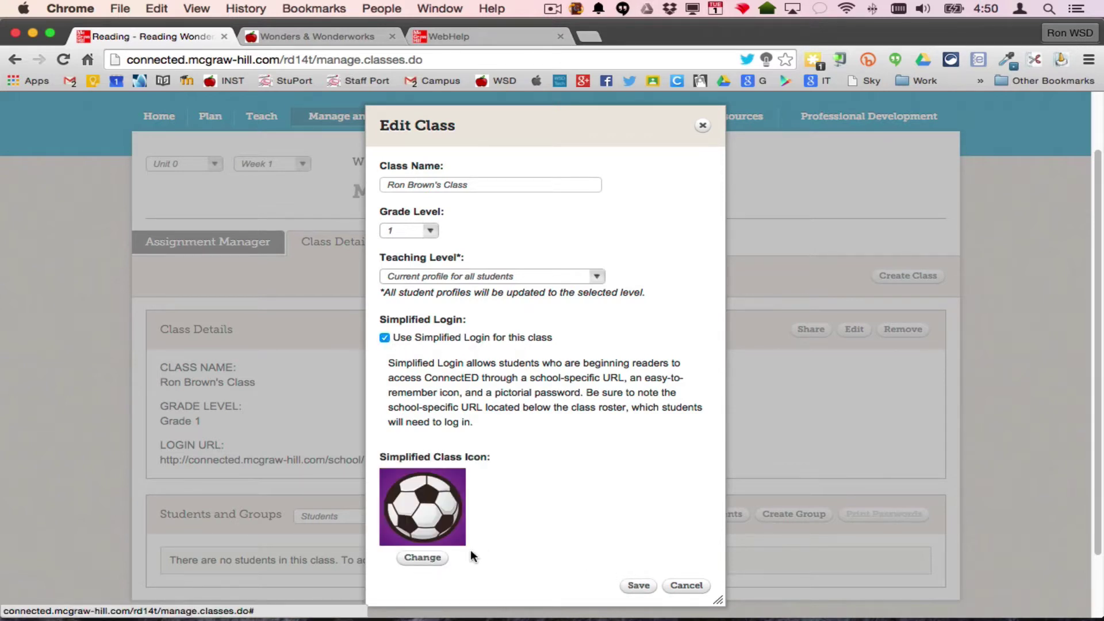
click(423, 558)
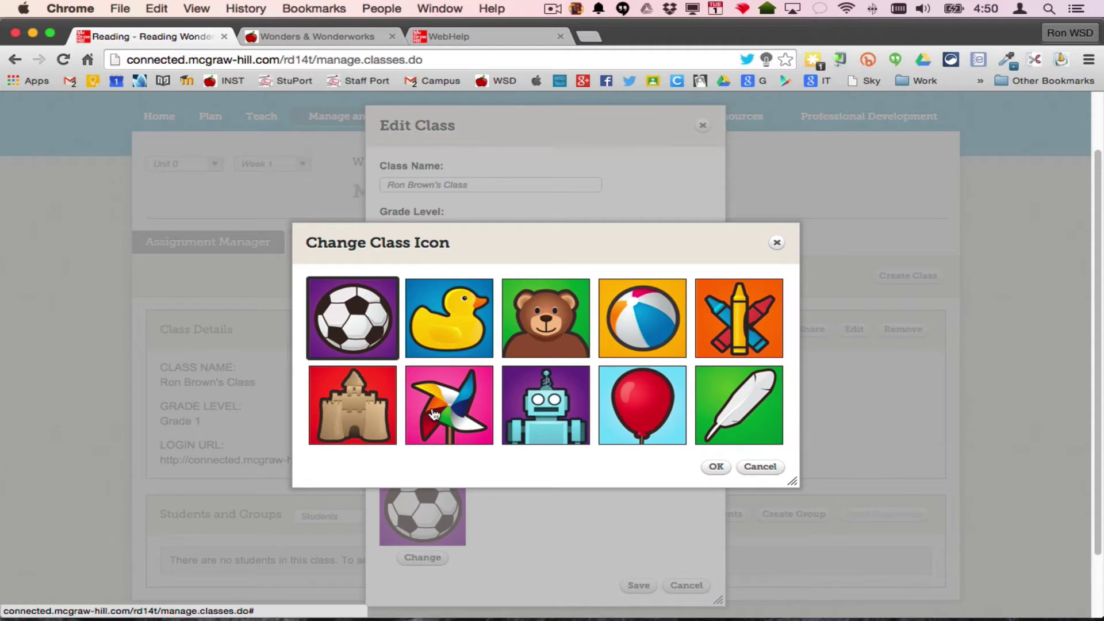
click(715, 467)
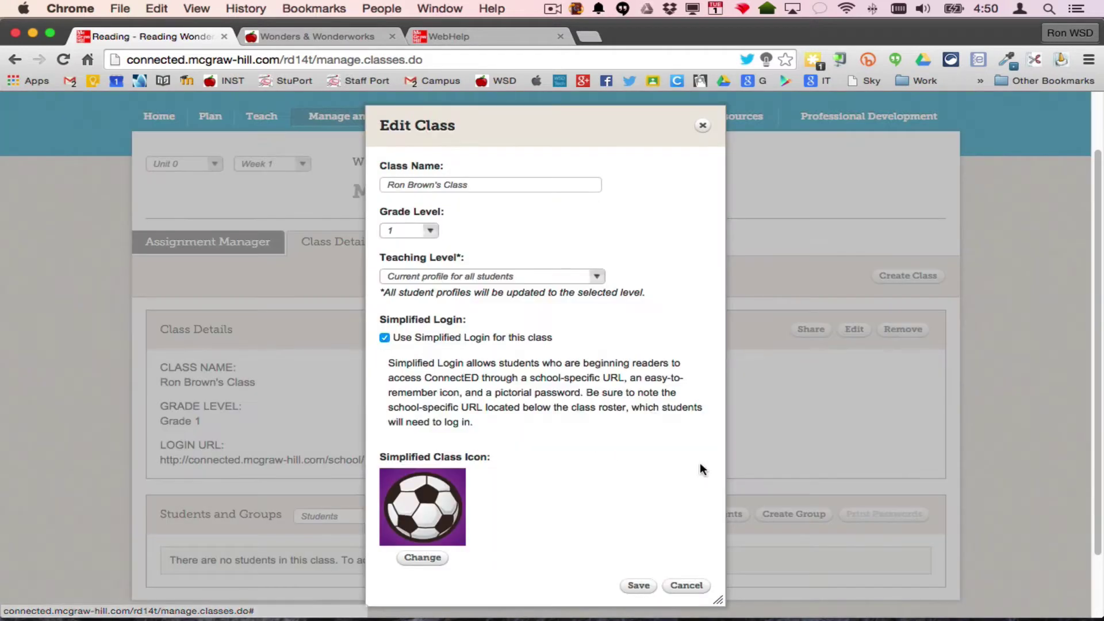
click(637, 585)
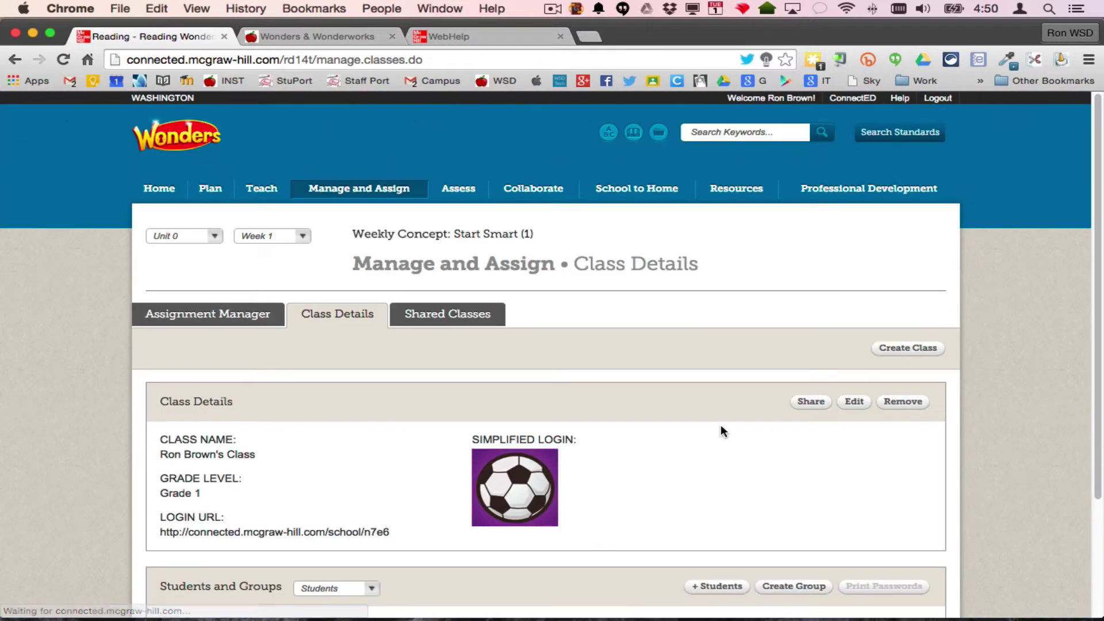
Reopen the class settings, leave the teaching level unchanged, and save again
click(853, 401)
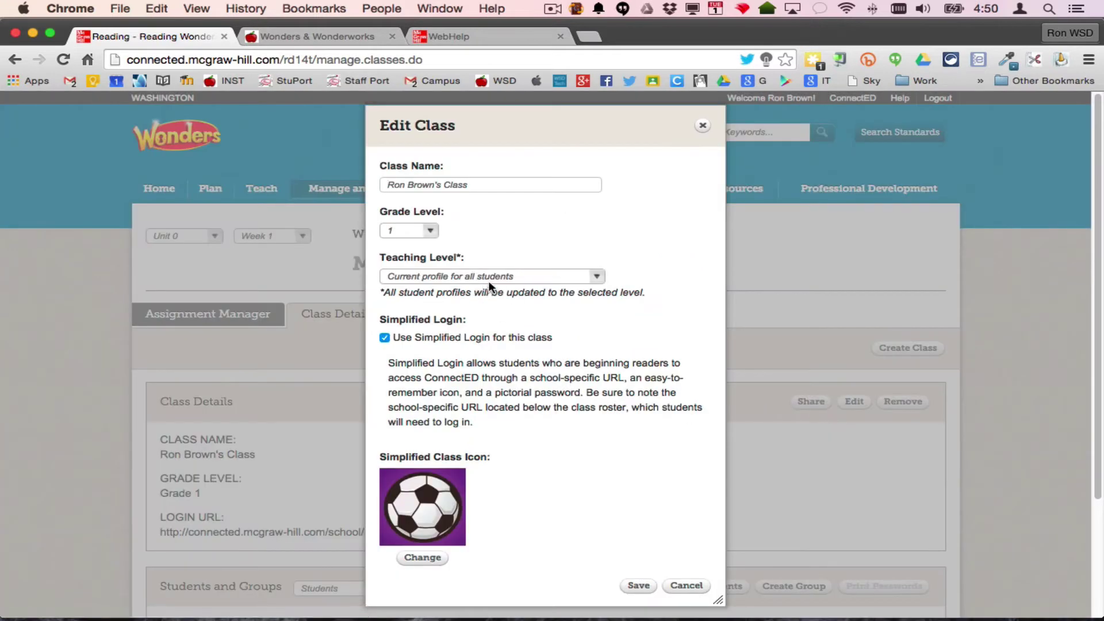
click(499, 274)
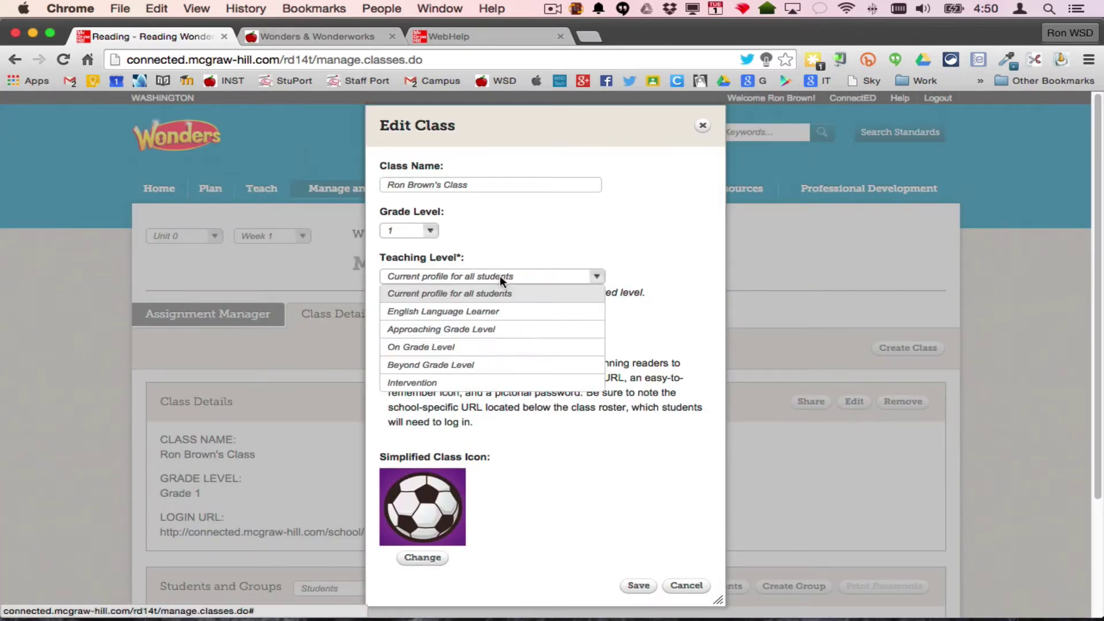
click(696, 391)
click(638, 586)
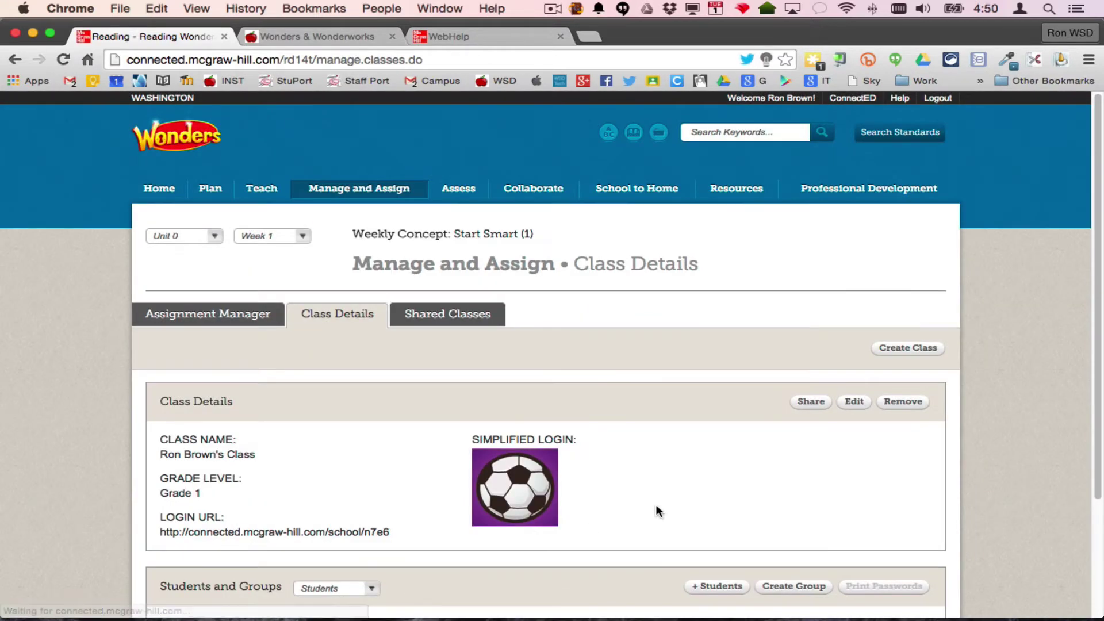
scroll(658, 510, down, 5)
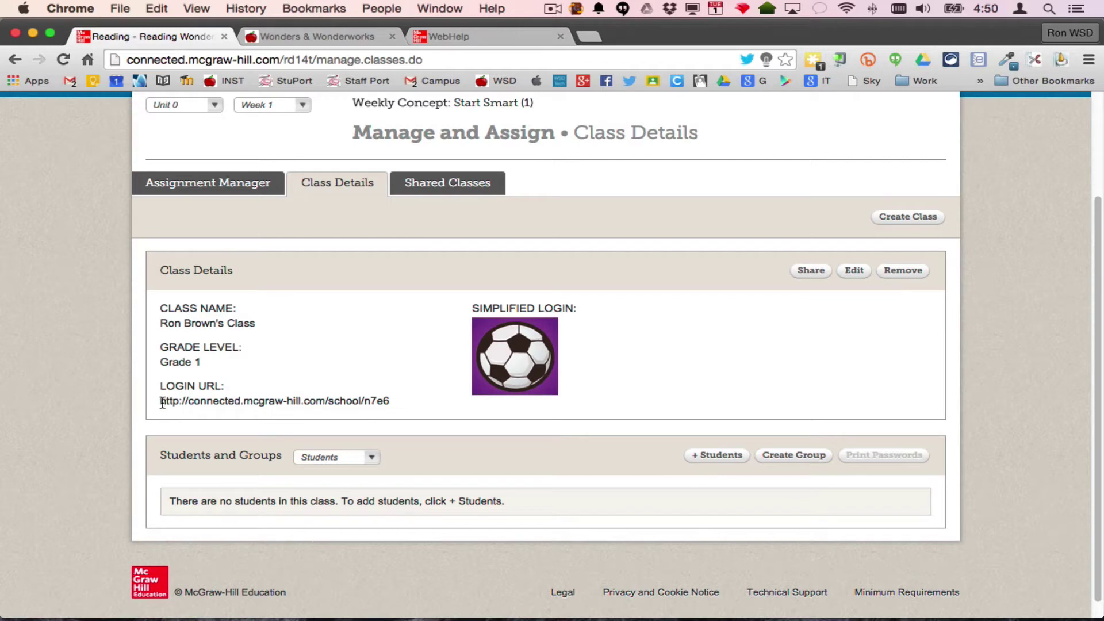
drag(161, 401, 389, 402)
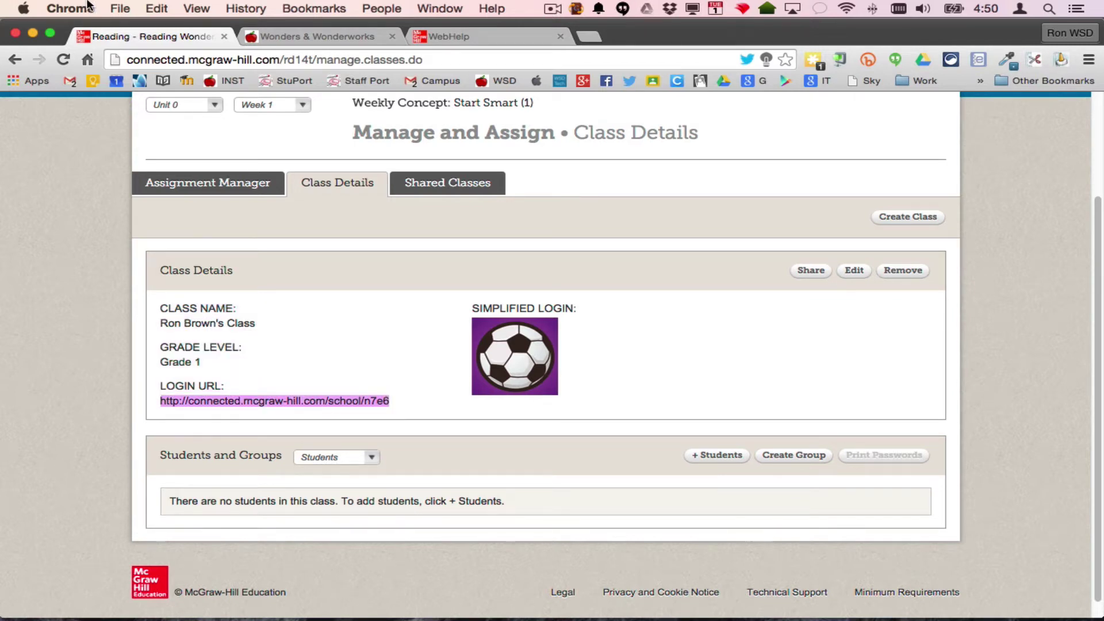
click(161, 5)
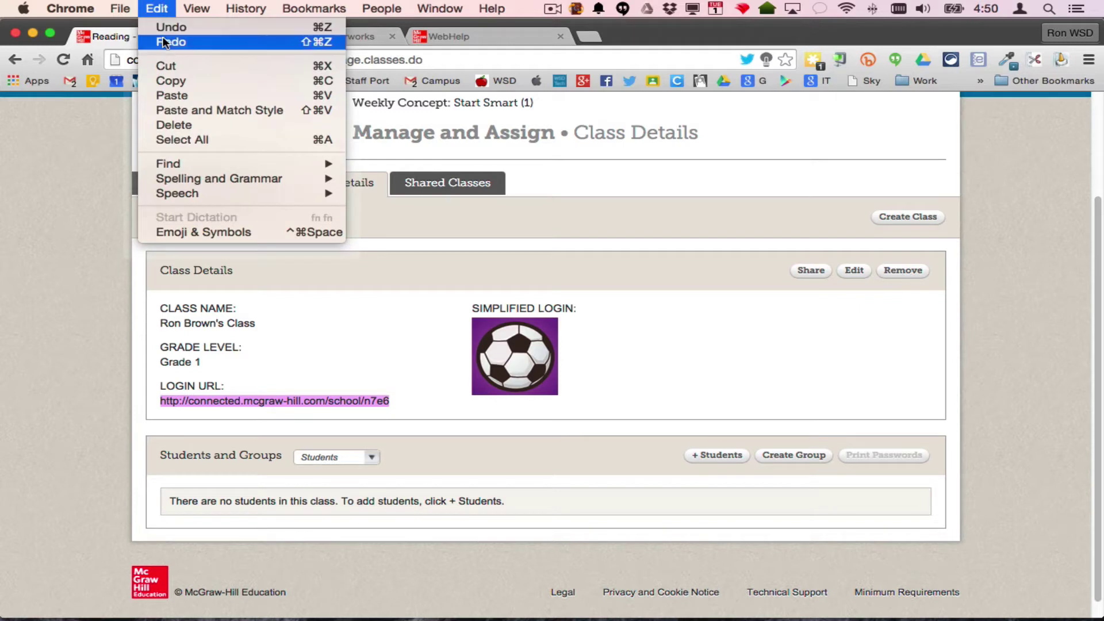
click(164, 80)
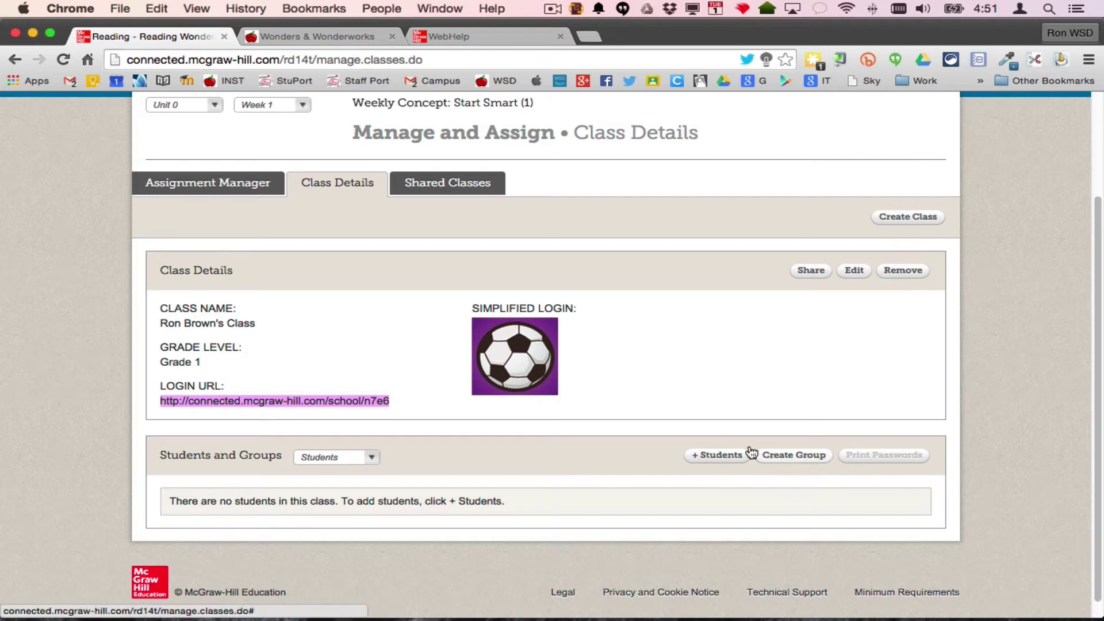
Search for the student by partial first and last name and save the first match to the roster
click(707, 457)
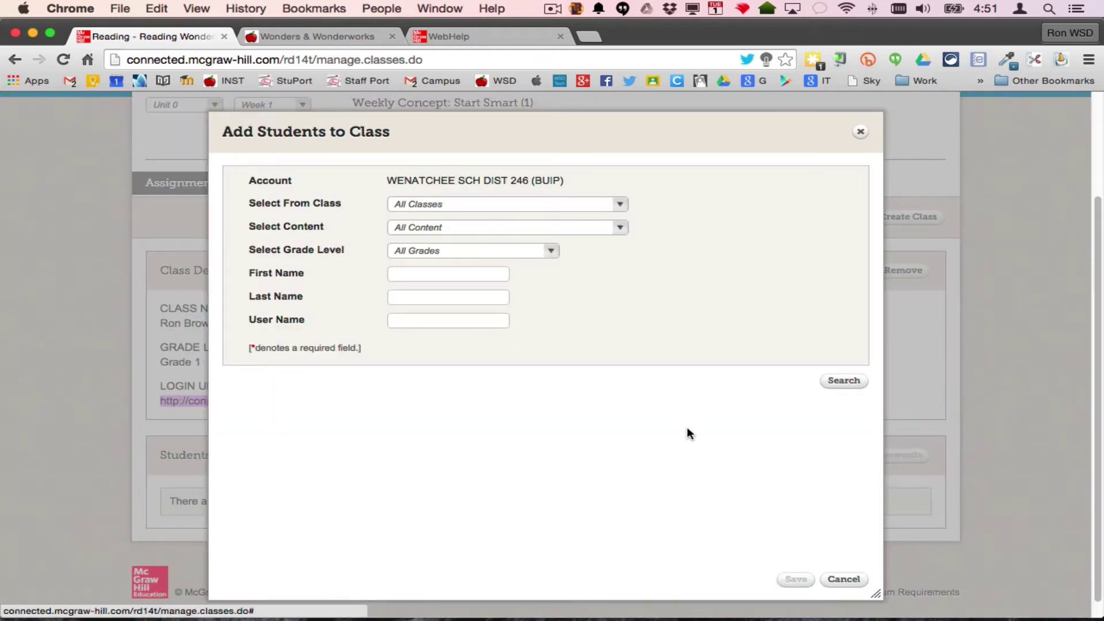
click(410, 271)
text(ju)
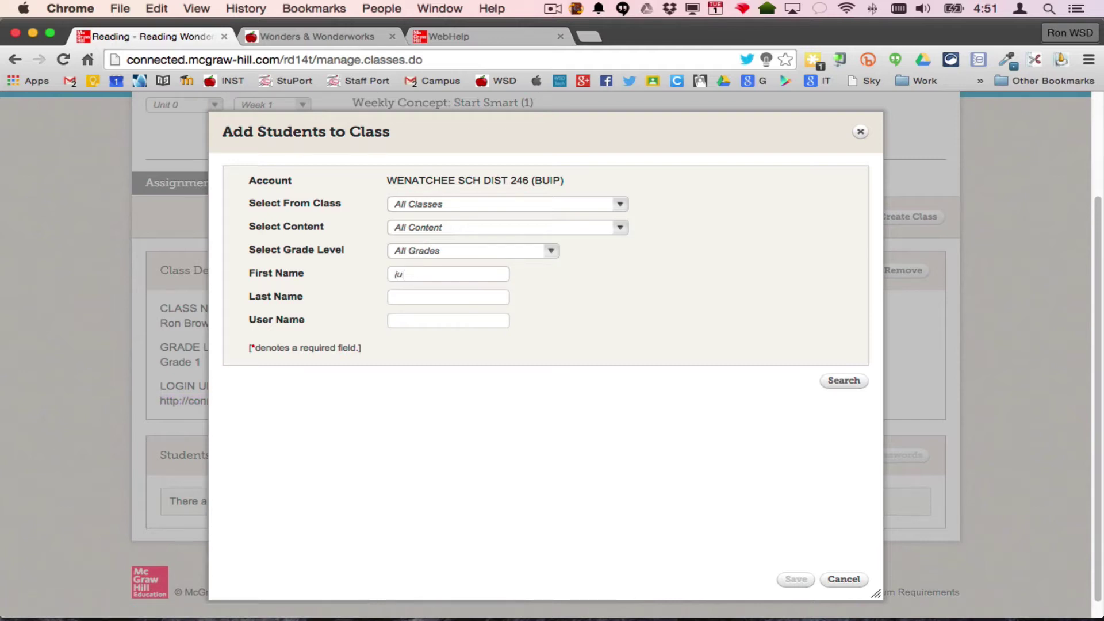
key(Tab)
text(go)
click(849, 383)
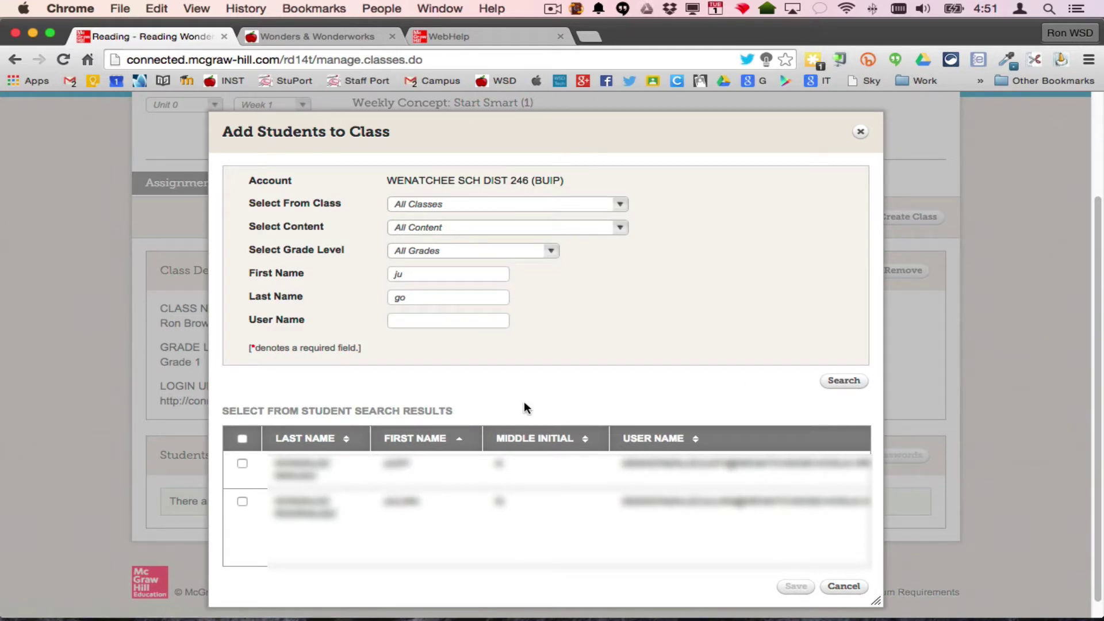
click(242, 463)
click(797, 586)
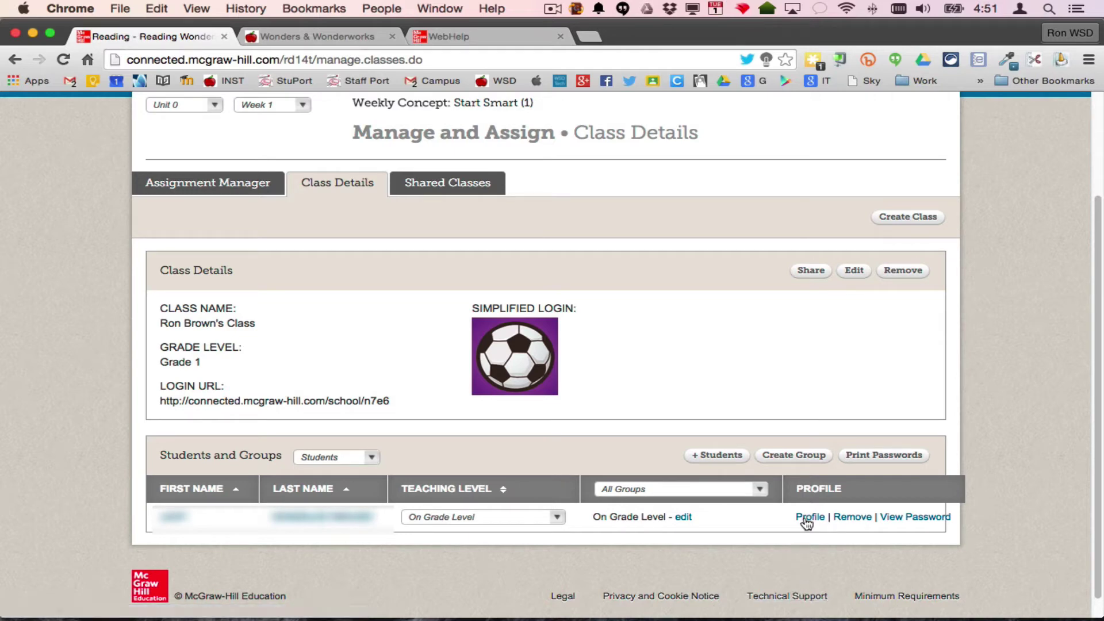
Generate the Print Passwords PDF and hide Acrobat's Attachments panel to view the student card
click(890, 457)
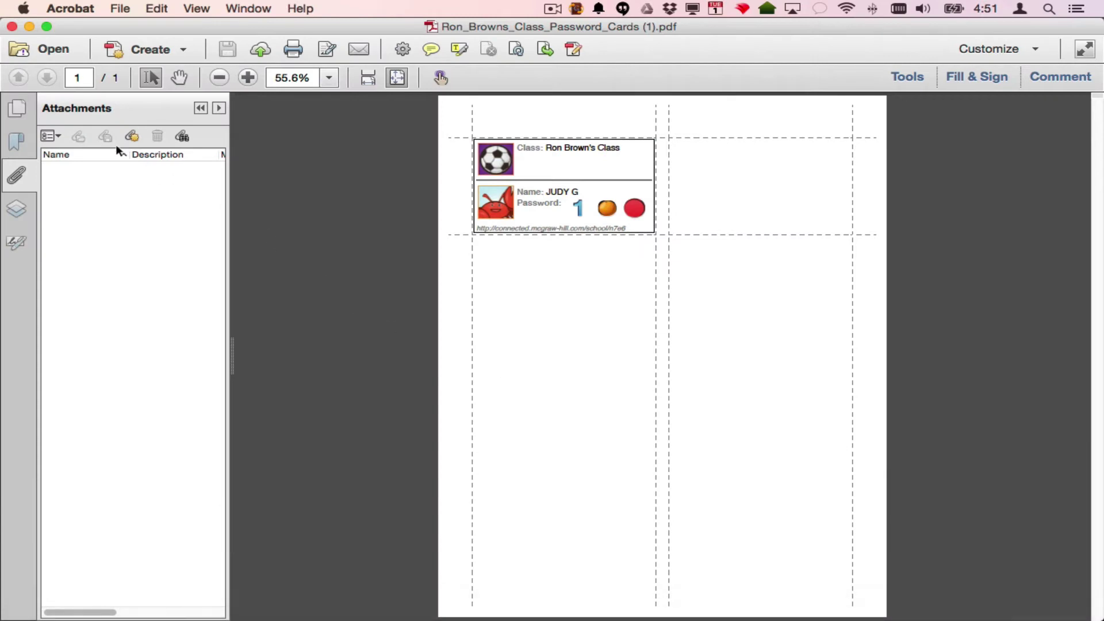
click(12, 180)
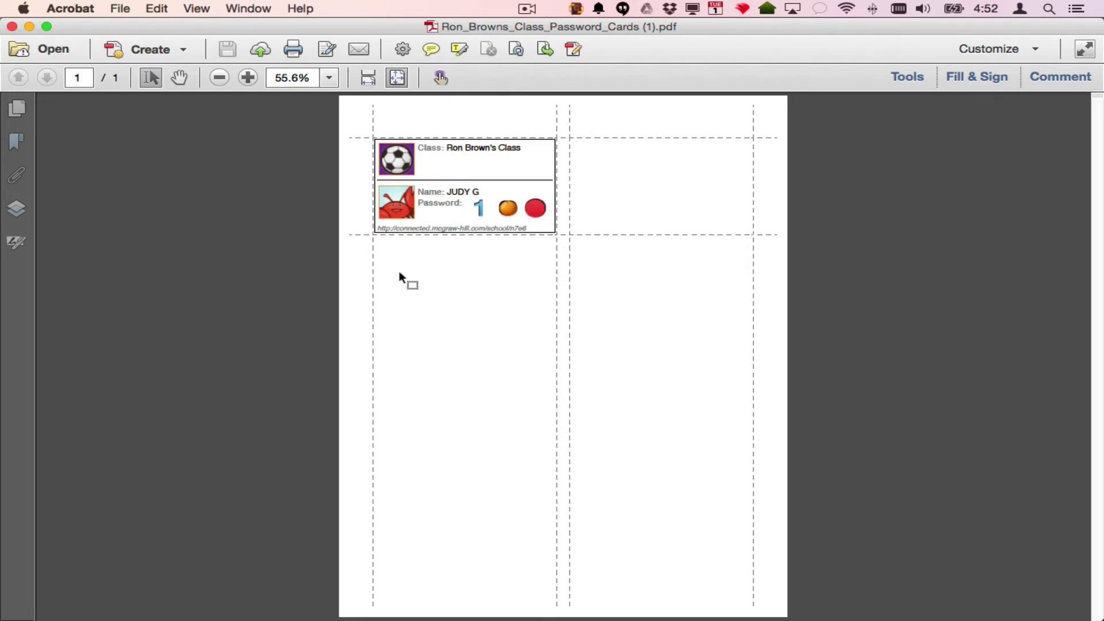
Close the password PDF and reselect the class login URL on the Class Details page
click(13, 25)
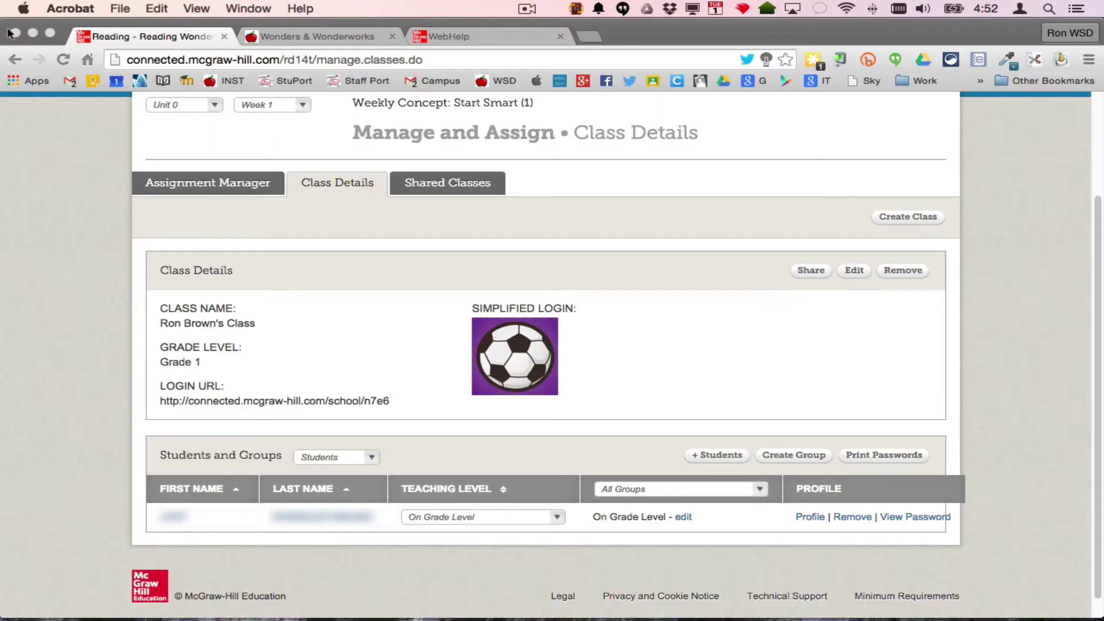
click(742, 399)
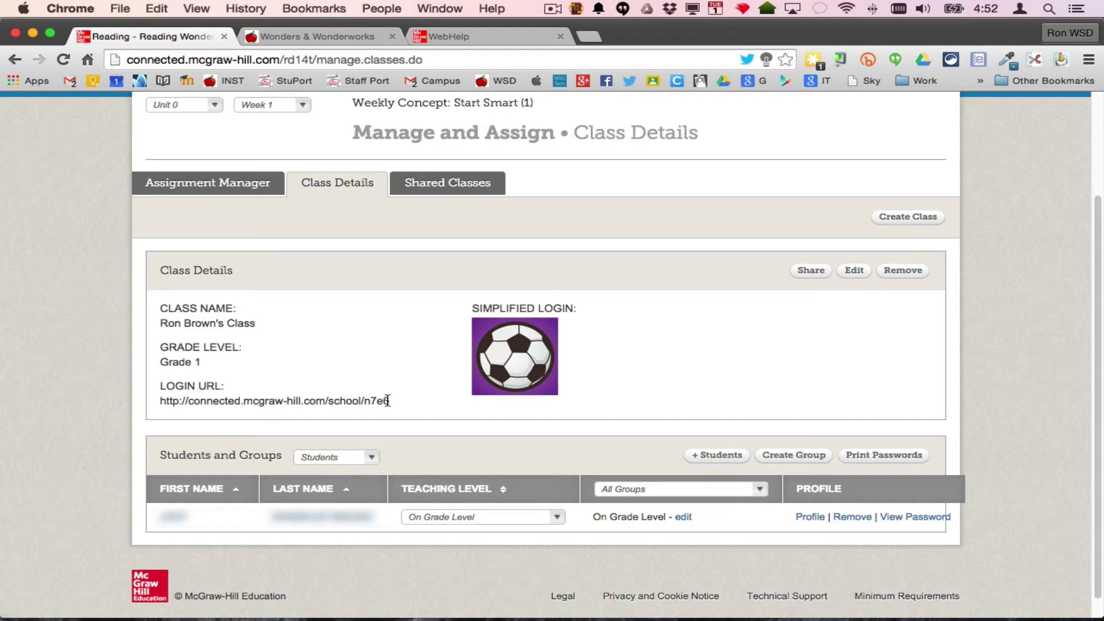
drag(389, 401, 163, 402)
scroll(162, 401, up, 1)
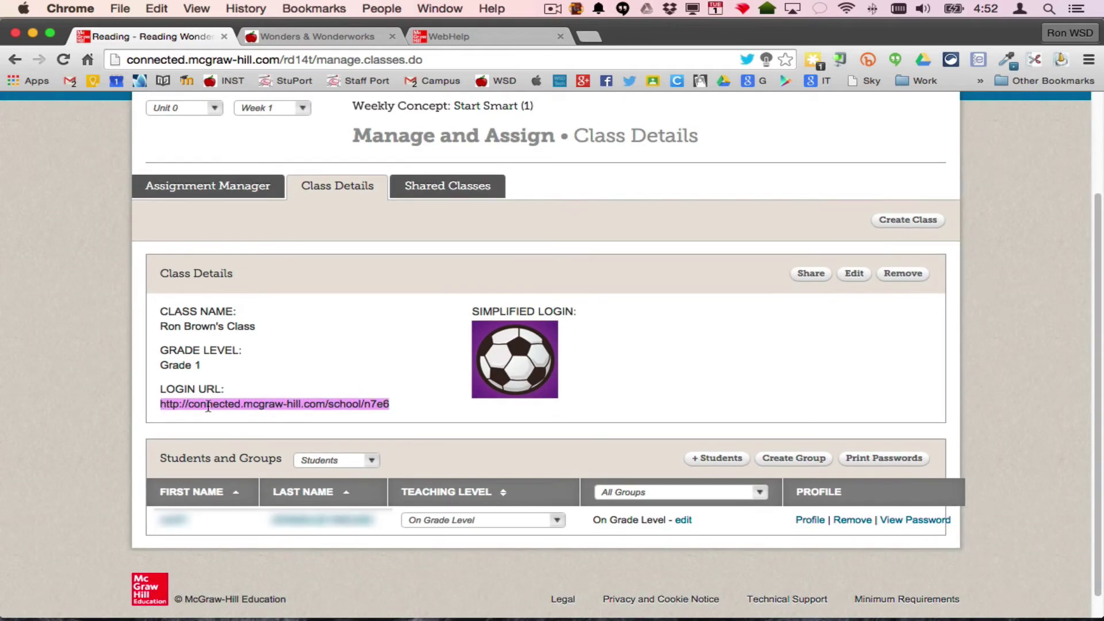
Paste the class login URL into a new tab's address bar and load it
click(588, 36)
click(196, 8)
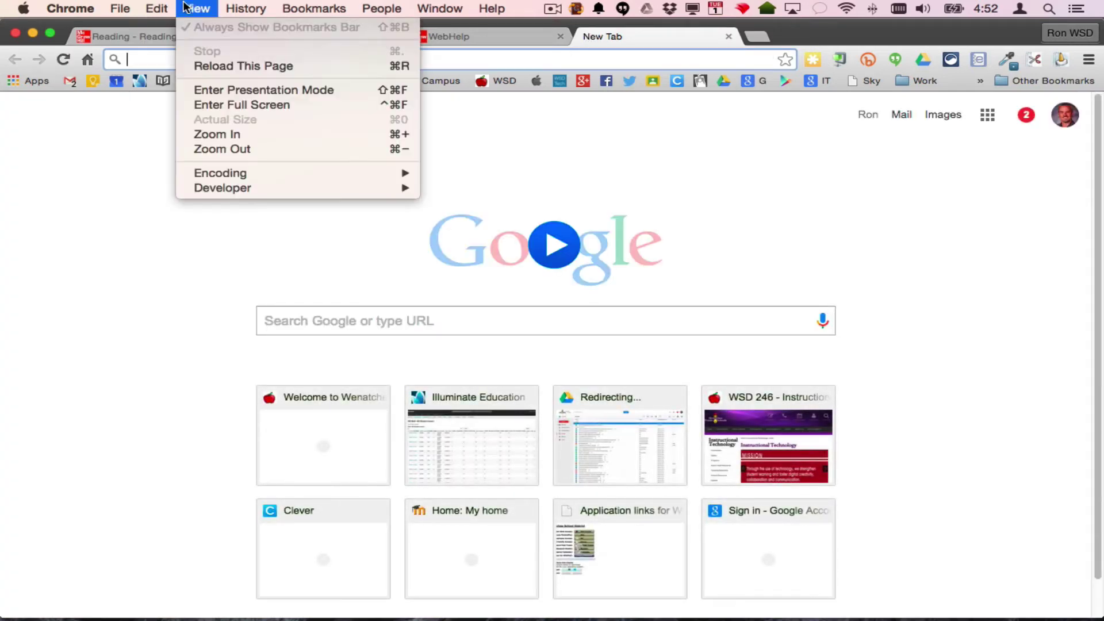
mouse_move(156, 8)
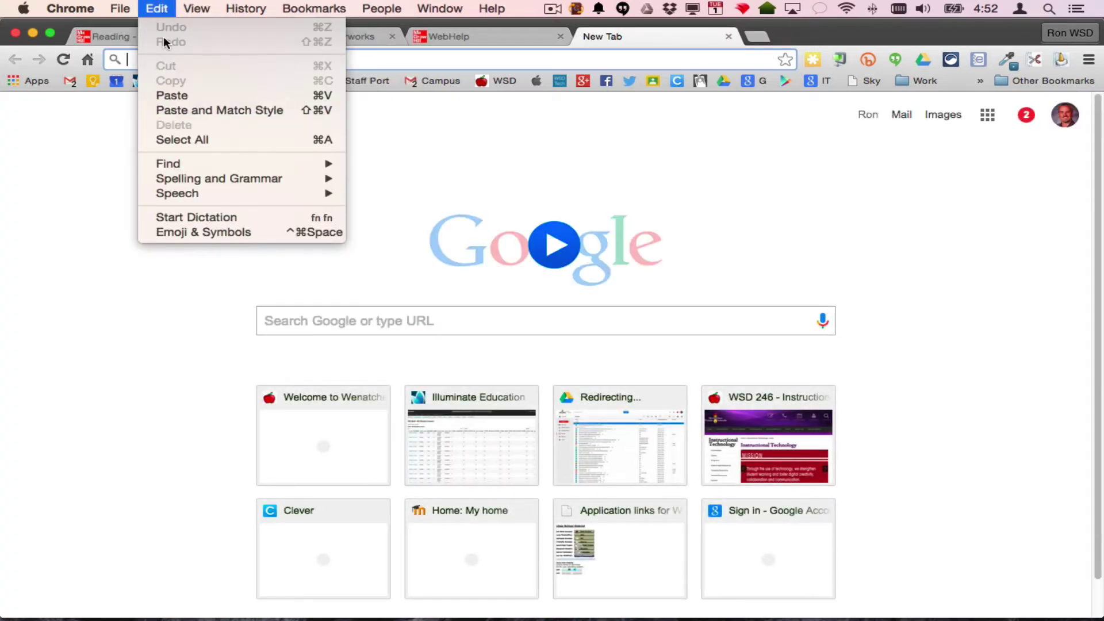
click(177, 94)
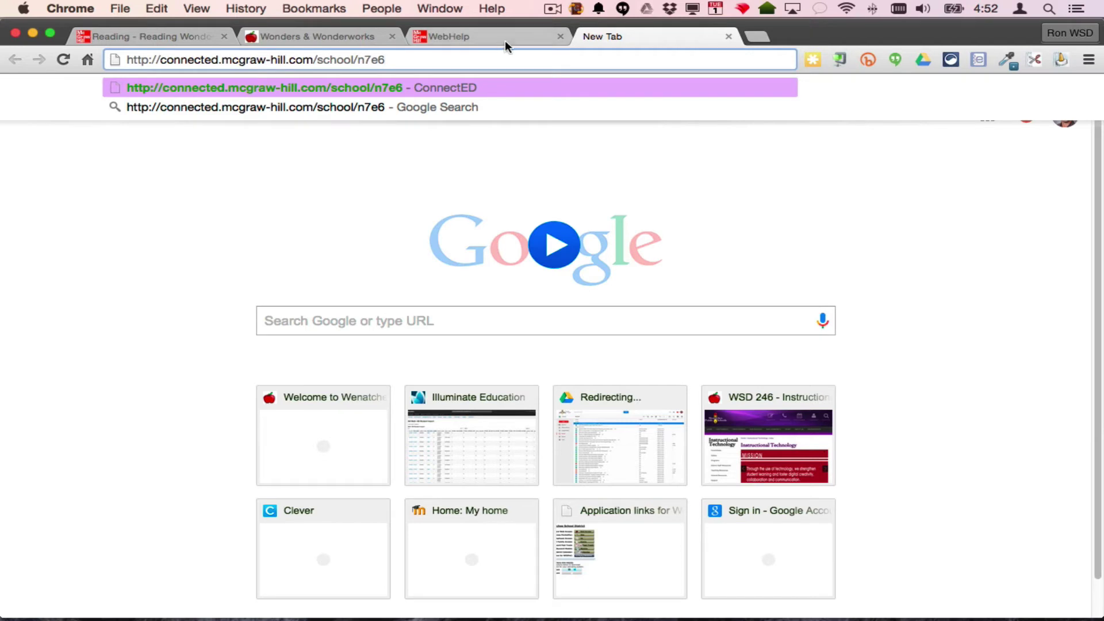
key(Return)
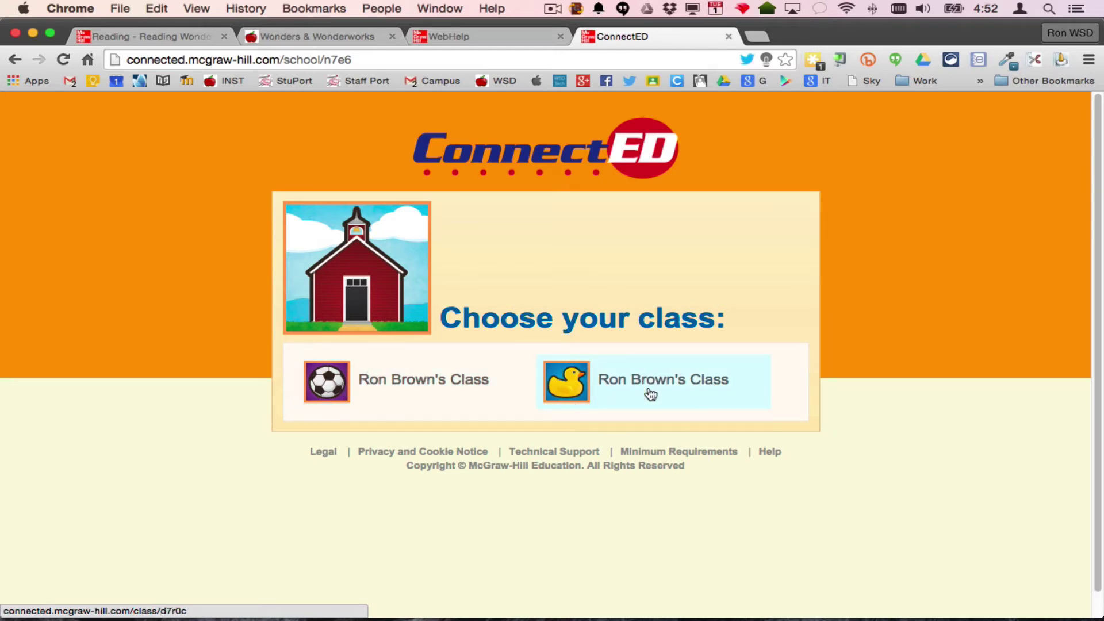
click(378, 390)
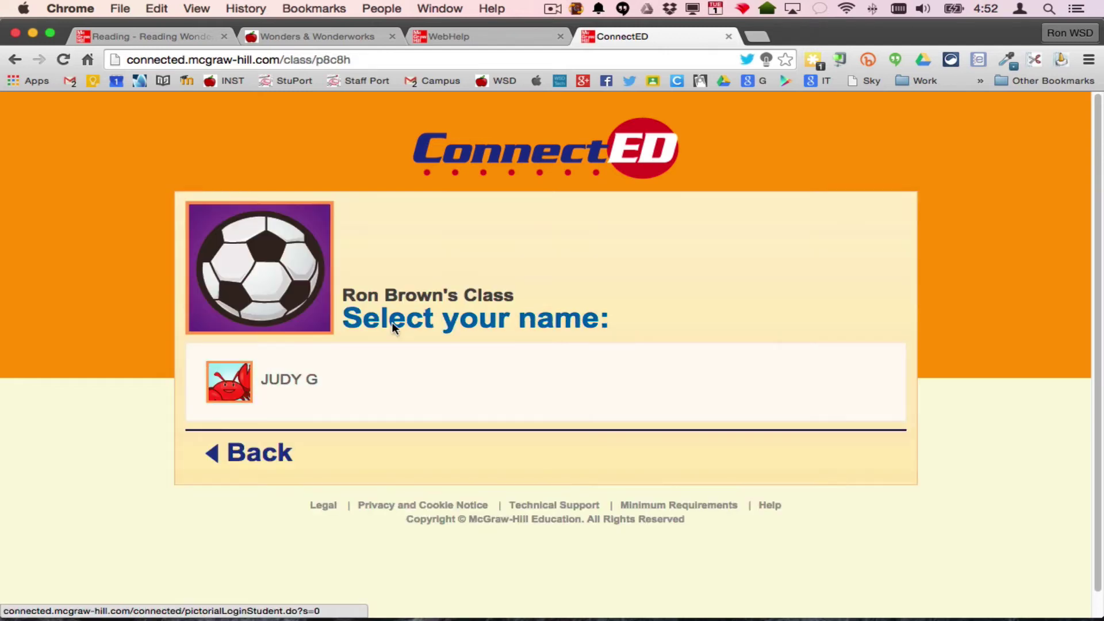
click(260, 395)
scroll(569, 328, down, 3)
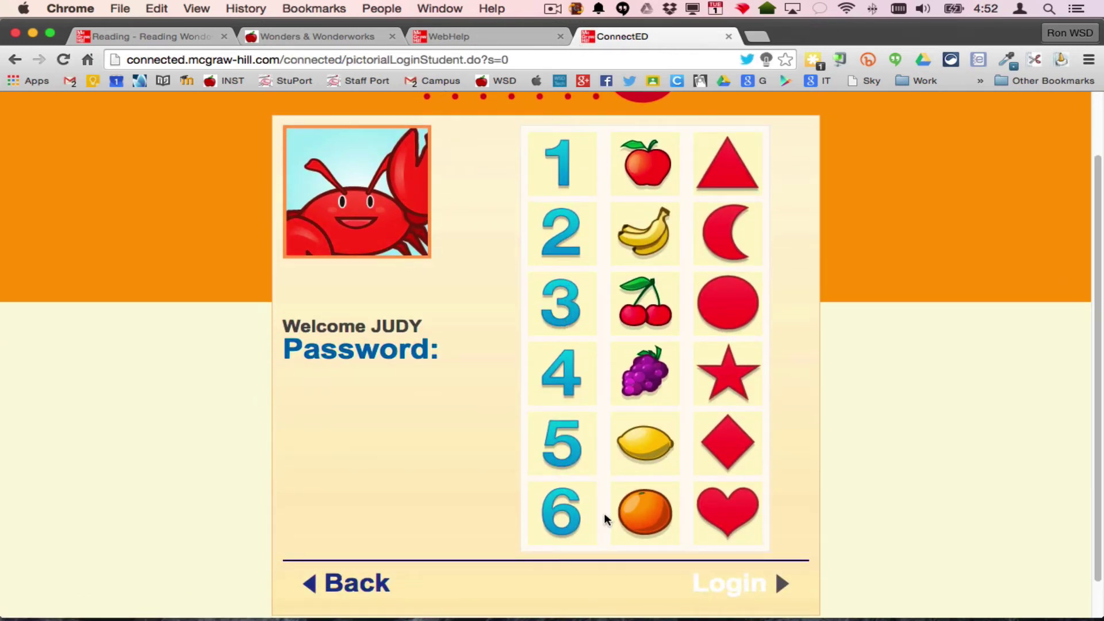
click(562, 183)
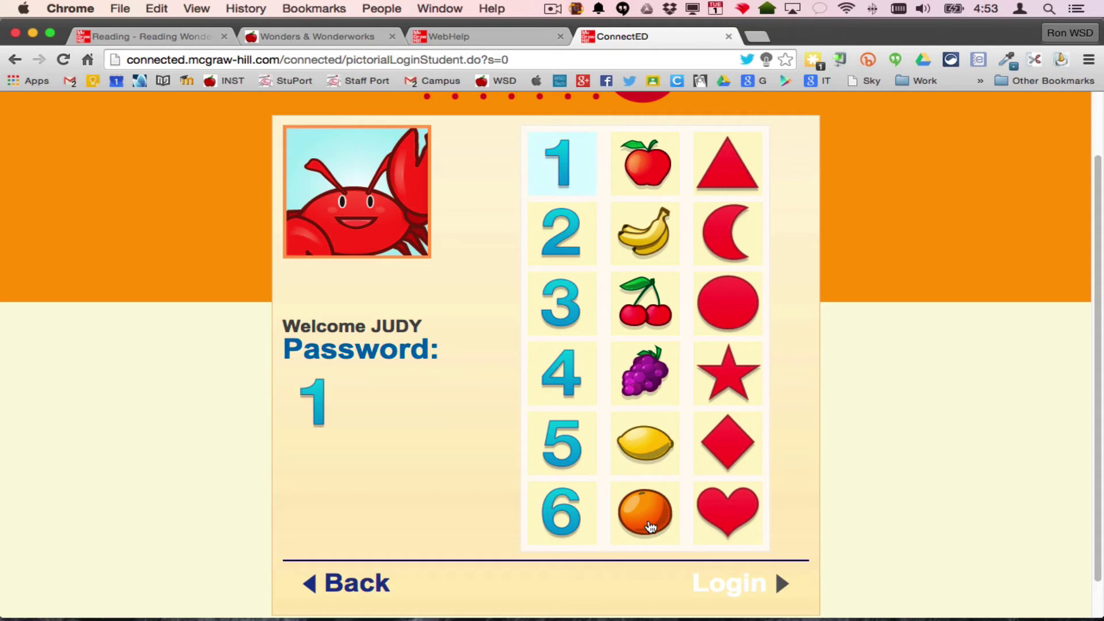
click(650, 527)
click(740, 301)
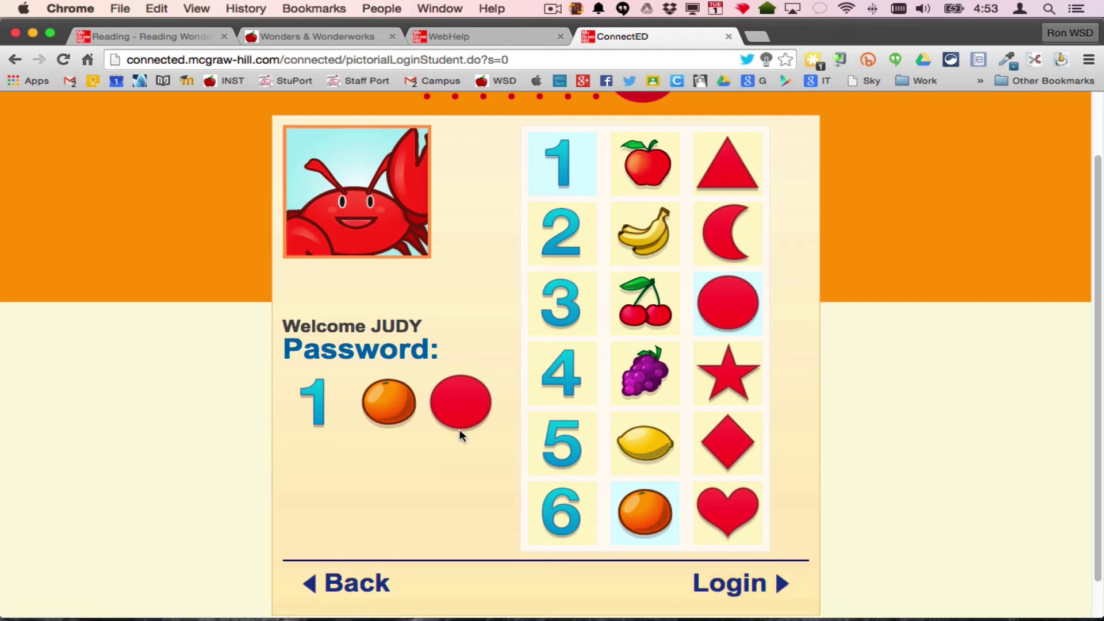
Submit the student's picture password and return to the teacher's Class Details tab
click(740, 583)
click(149, 36)
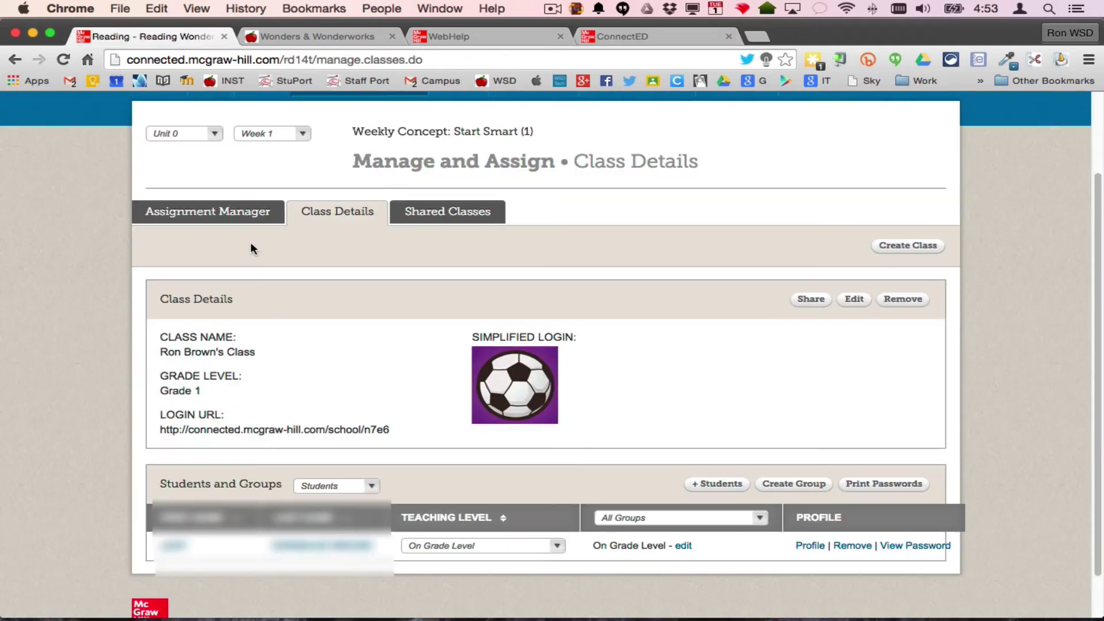
scroll(456, 468, down, 1)
scroll(457, 492, up, 2)
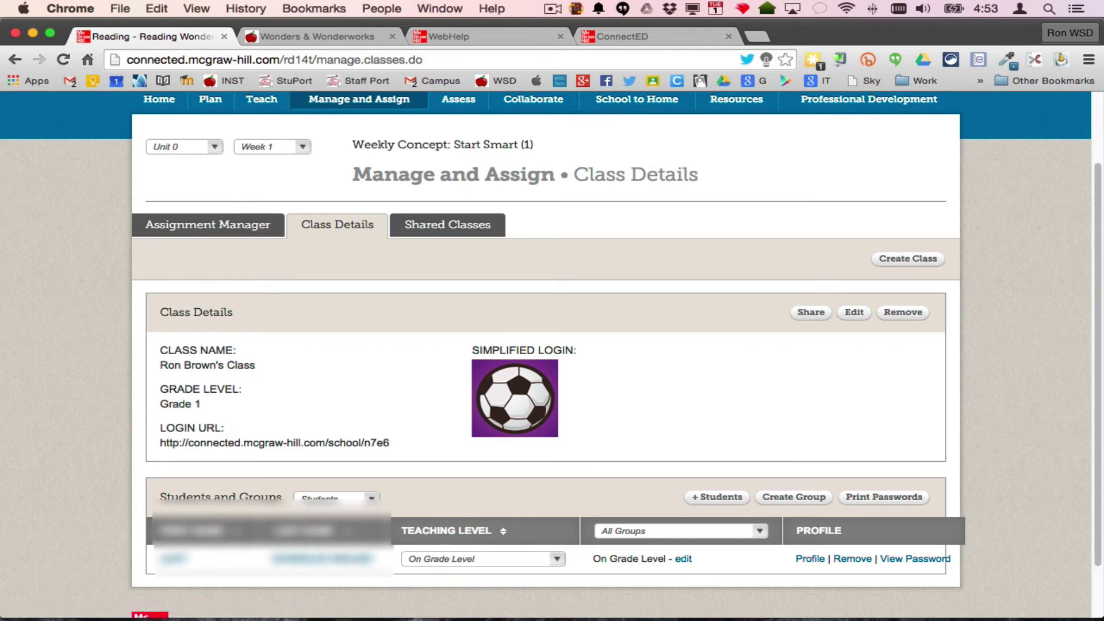
Copy the class Login URL via Edit > Copy and close the student login tab
drag(160, 442, 390, 444)
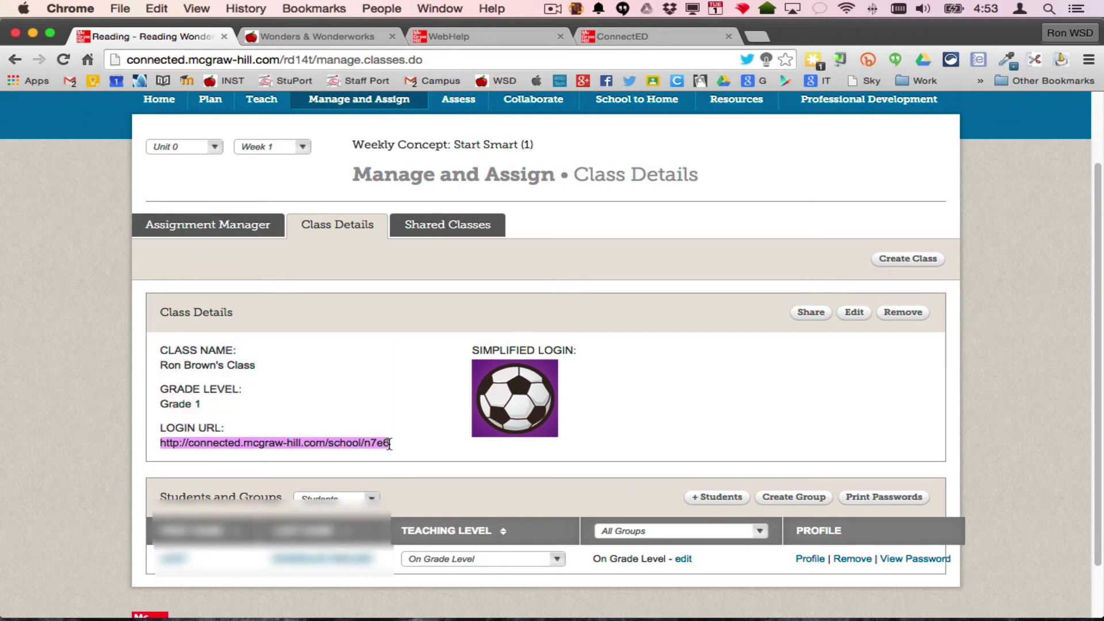
click(157, 8)
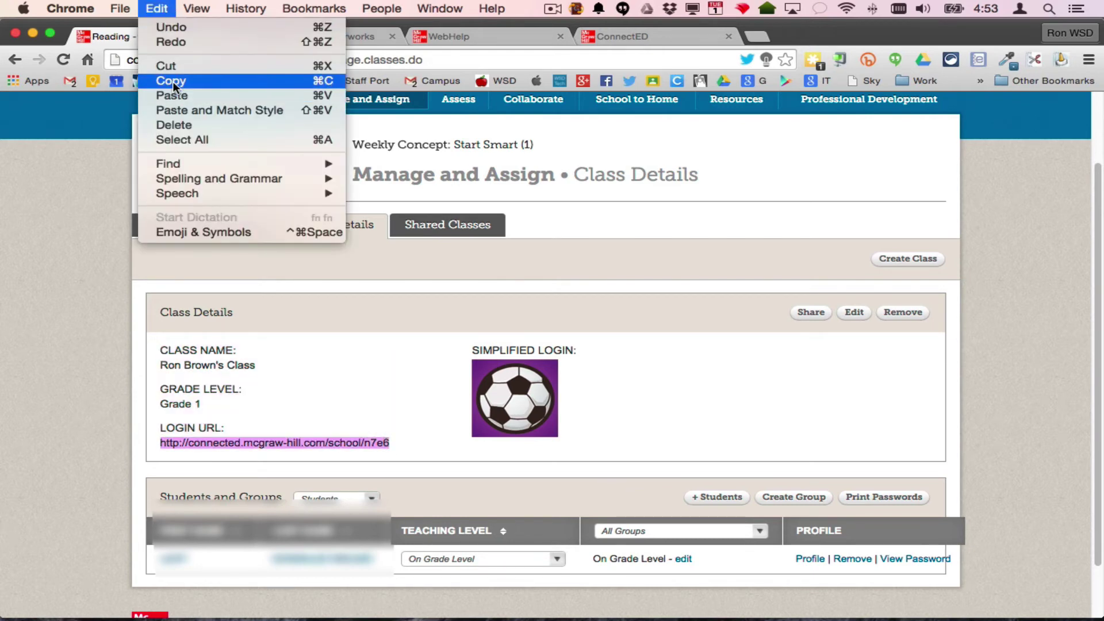
click(172, 81)
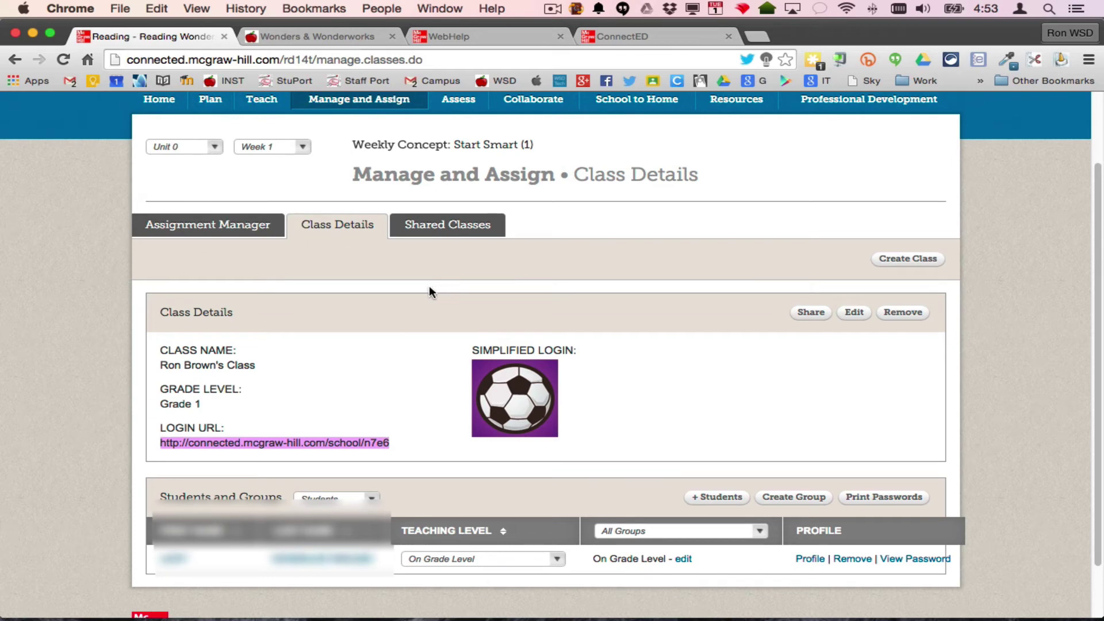
click(727, 36)
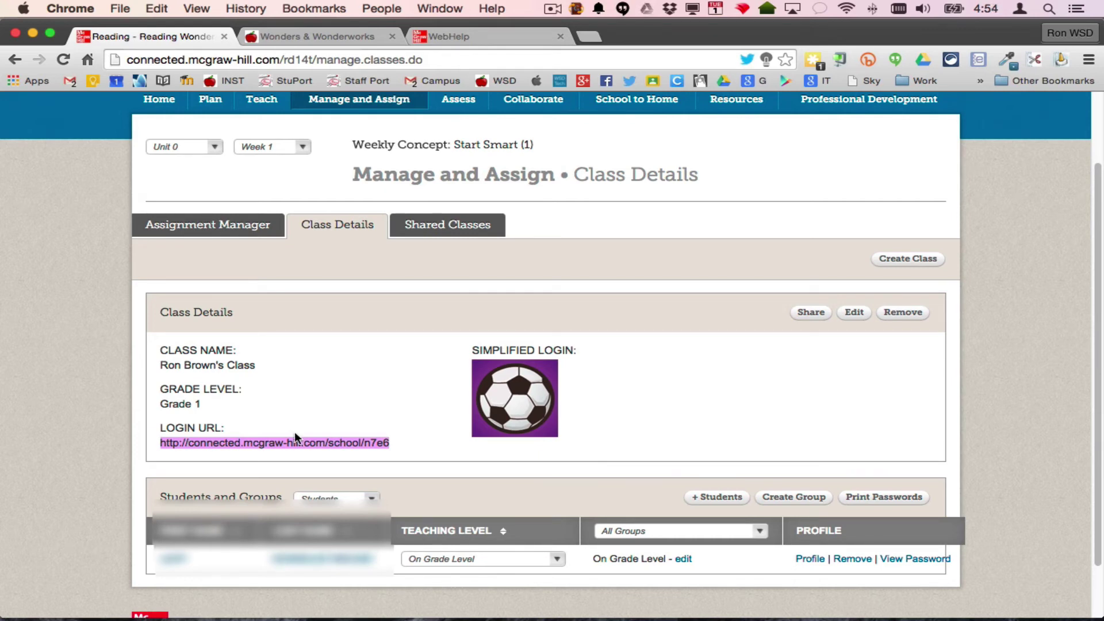
On tinyurl.com, paste the class login URL as the long URL and start typing a custom alias
click(587, 37)
text(tinyurl.com)
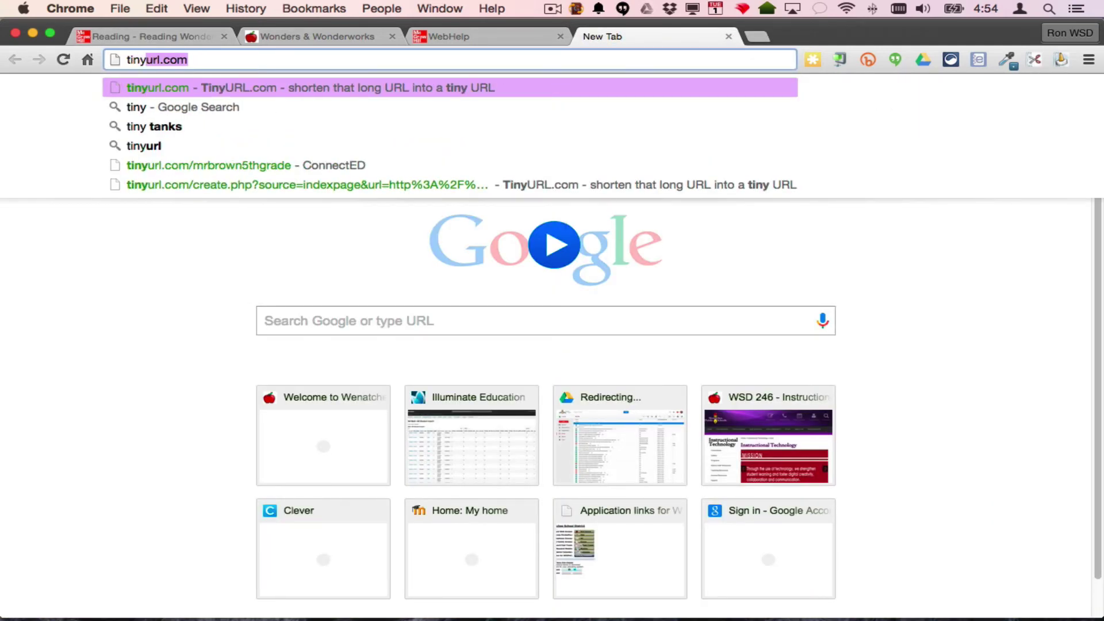
key(Return)
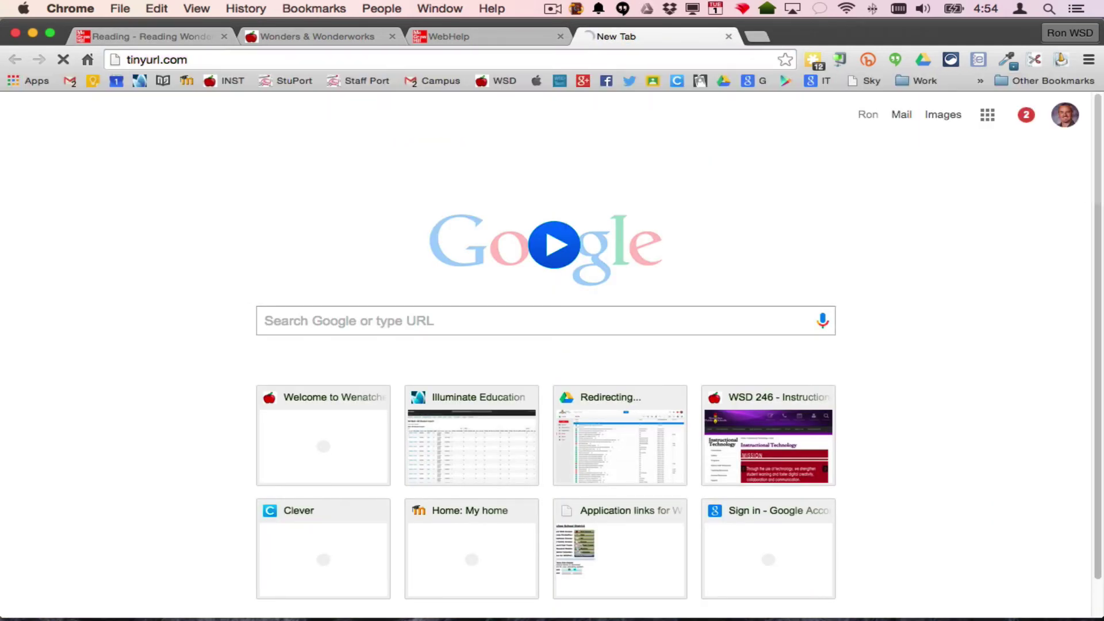
click(389, 375)
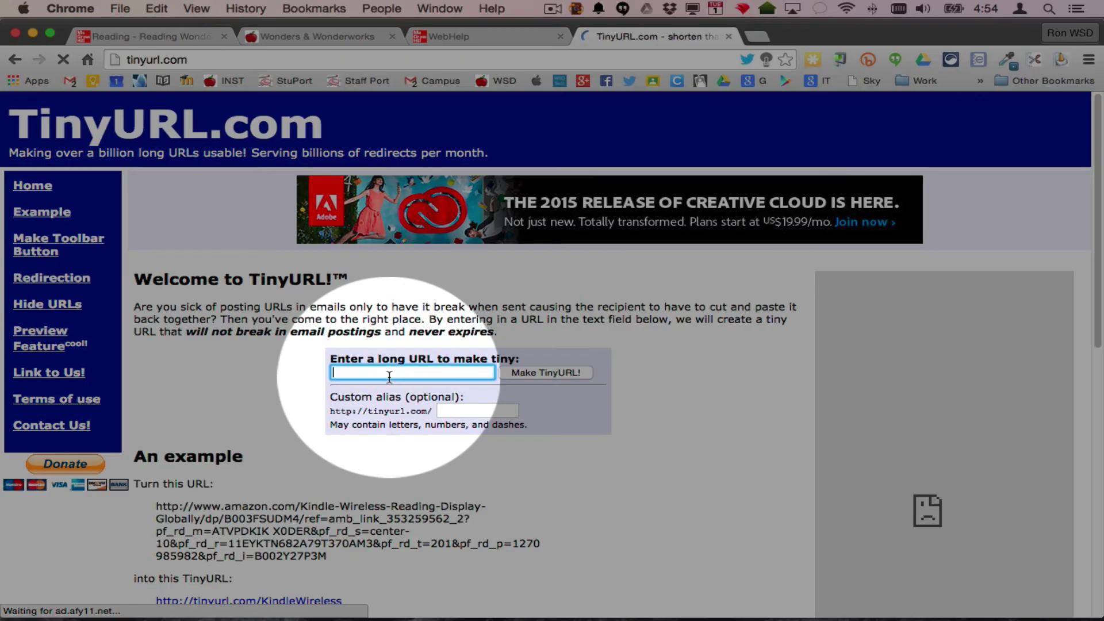
key(super+v)
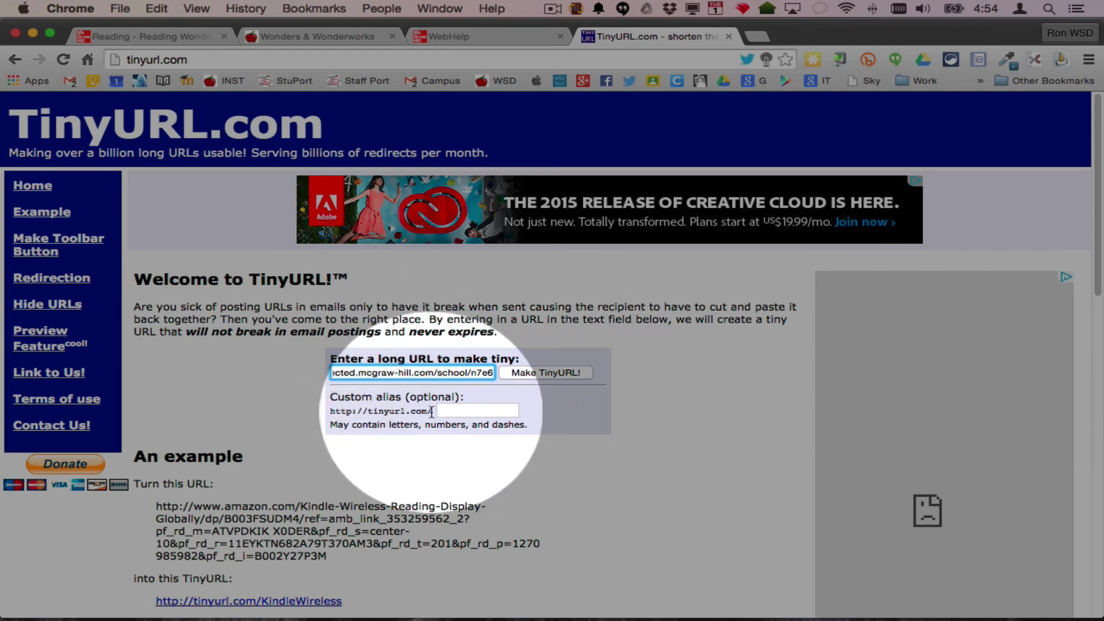
click(457, 411)
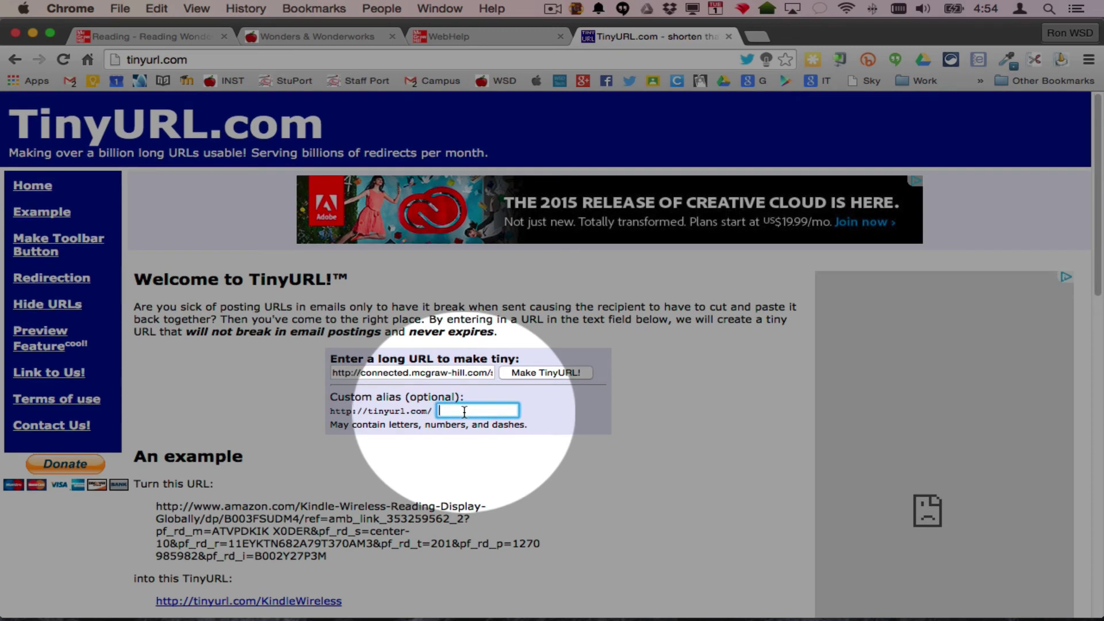
text(mrbrown1st)
Create the custom TinyURL and open the new short link in a new tab
click(550, 370)
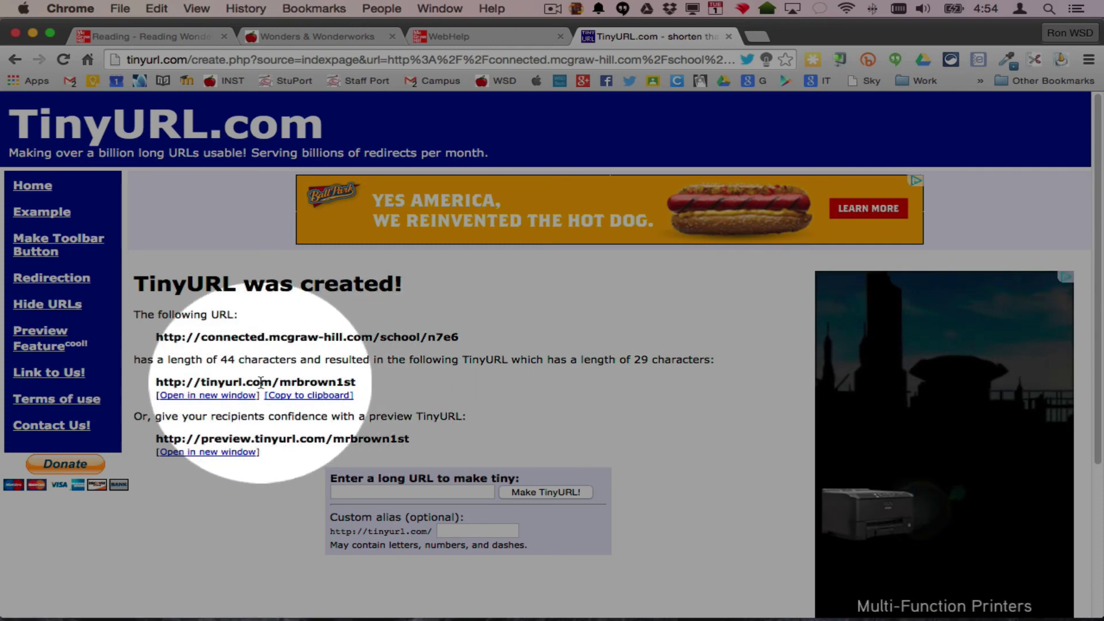
drag(200, 382, 396, 404)
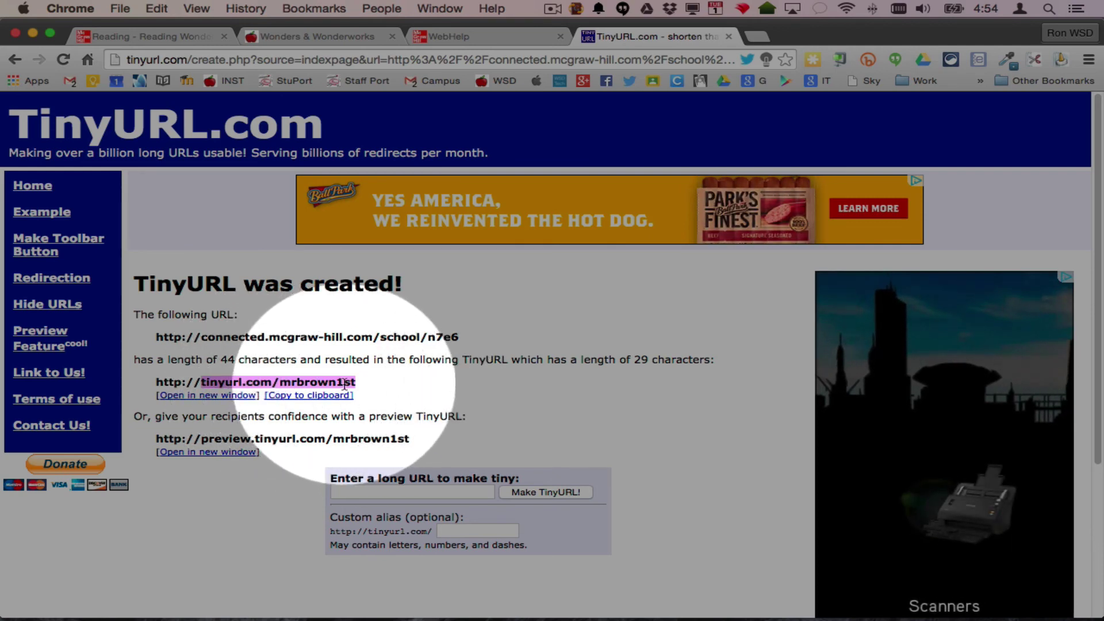
click(213, 397)
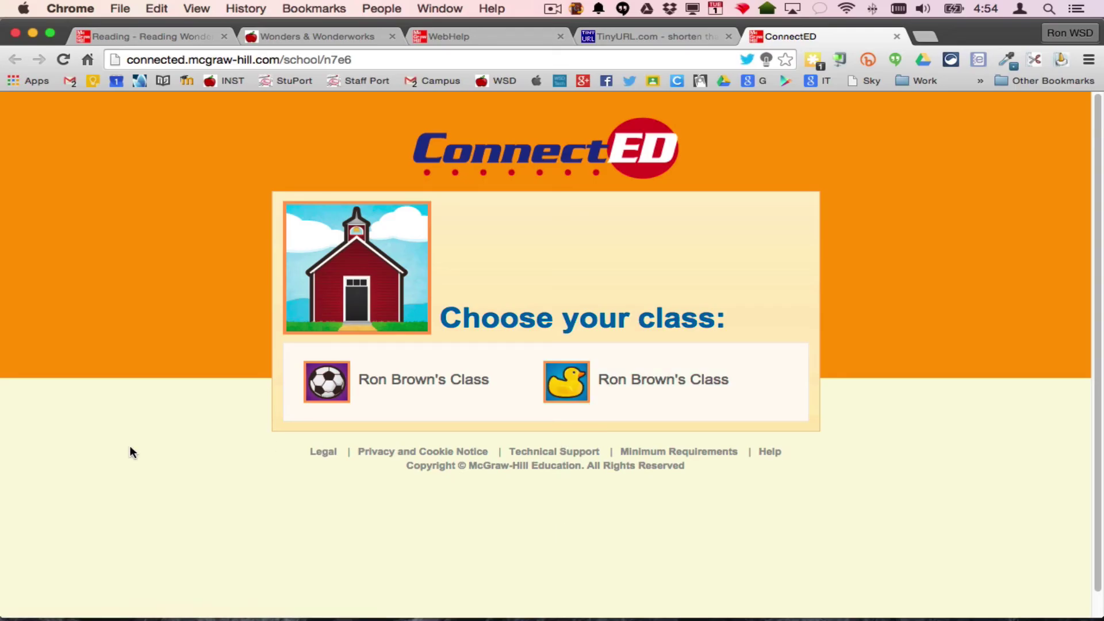
Switch to the district tab and reload it via the General Resources Wonders & Wonderworks link
click(299, 37)
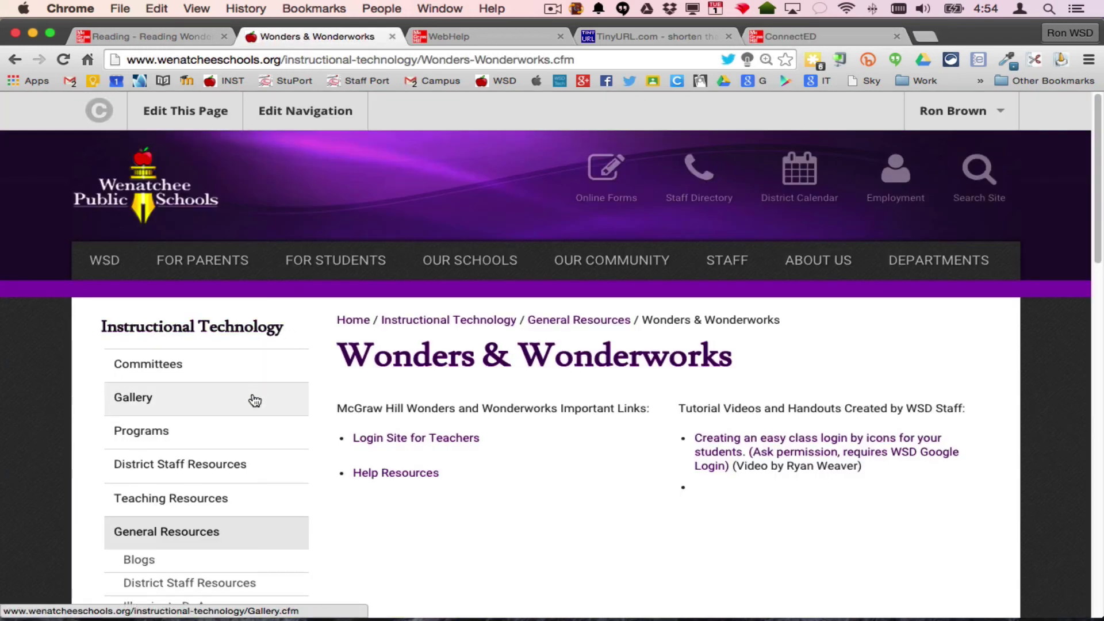
scroll(244, 391, down, 5)
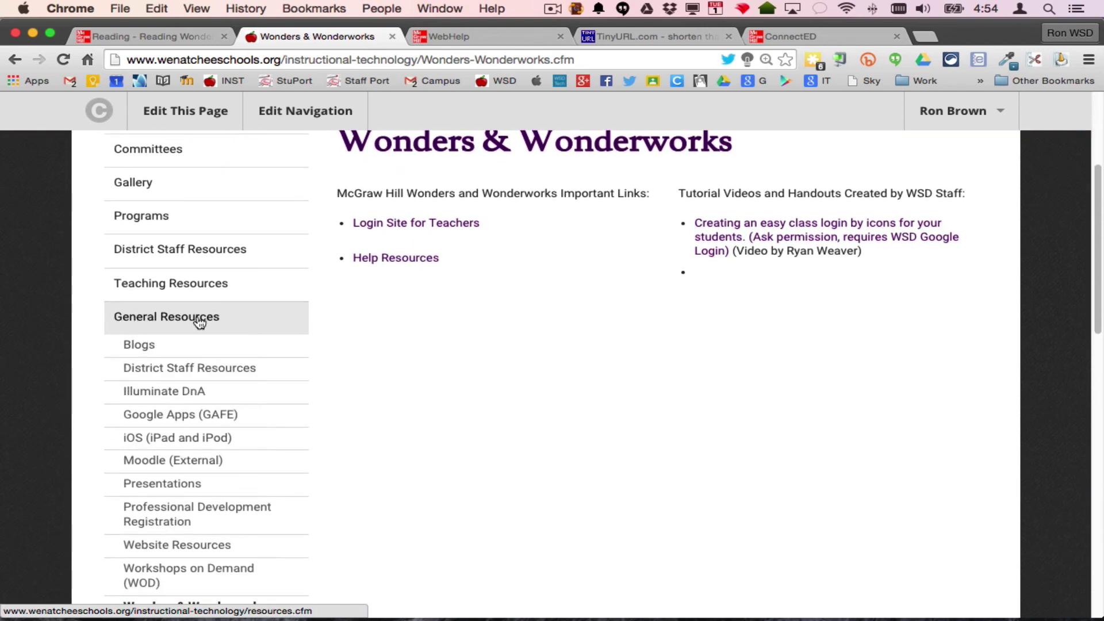
scroll(178, 321, down, 2)
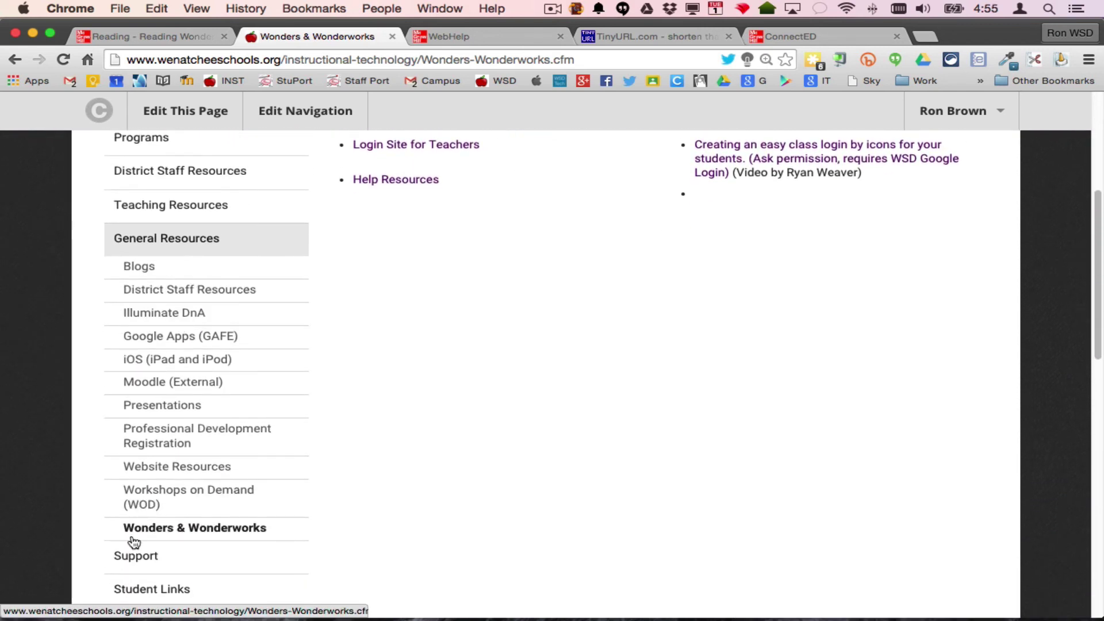
click(216, 537)
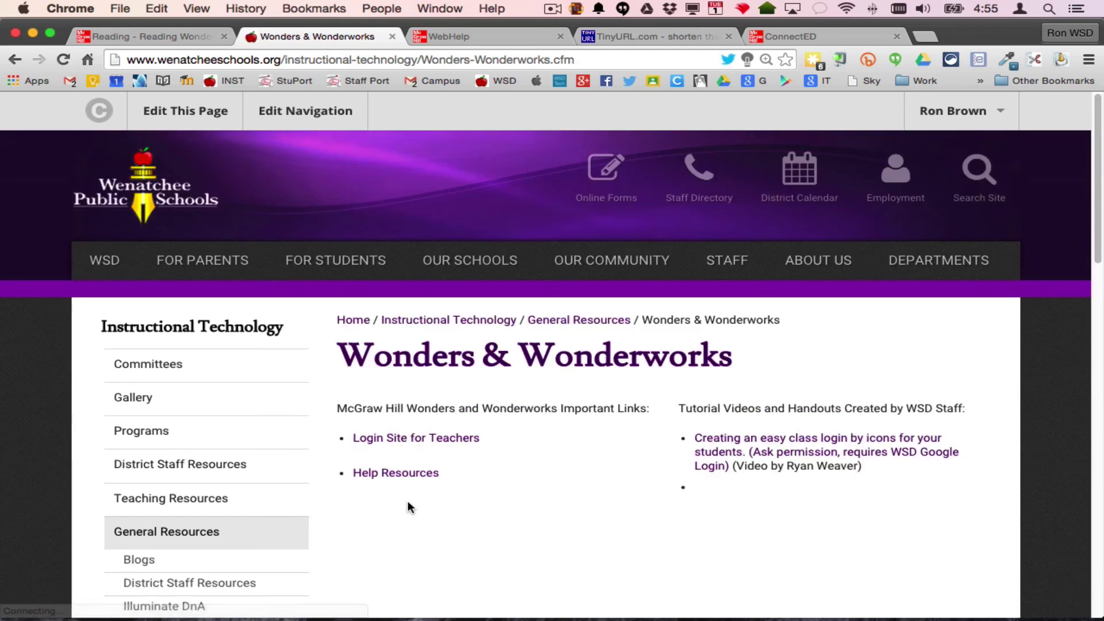
scroll(447, 510, down, 2)
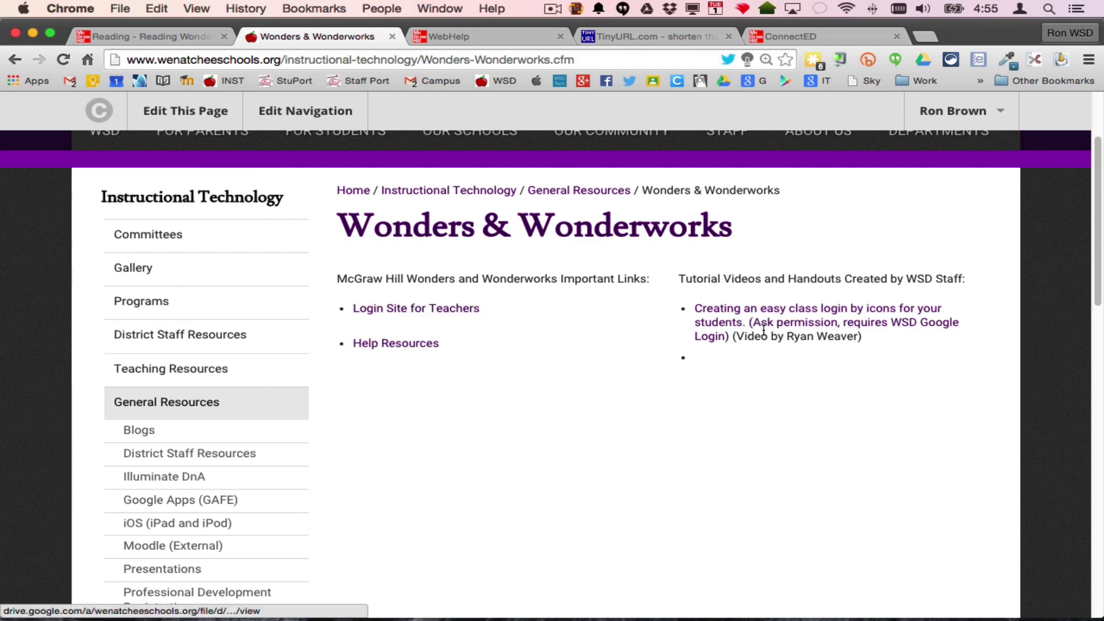
Open Reading Wonders WebHelp from the Help Resources link, showing the Getting Started topics
click(389, 345)
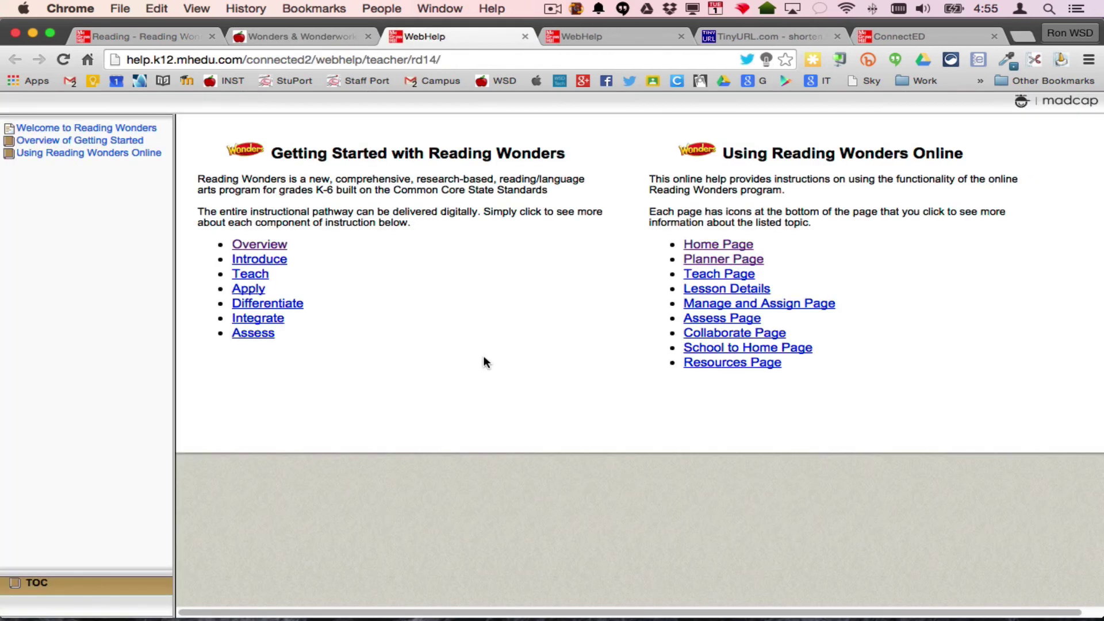